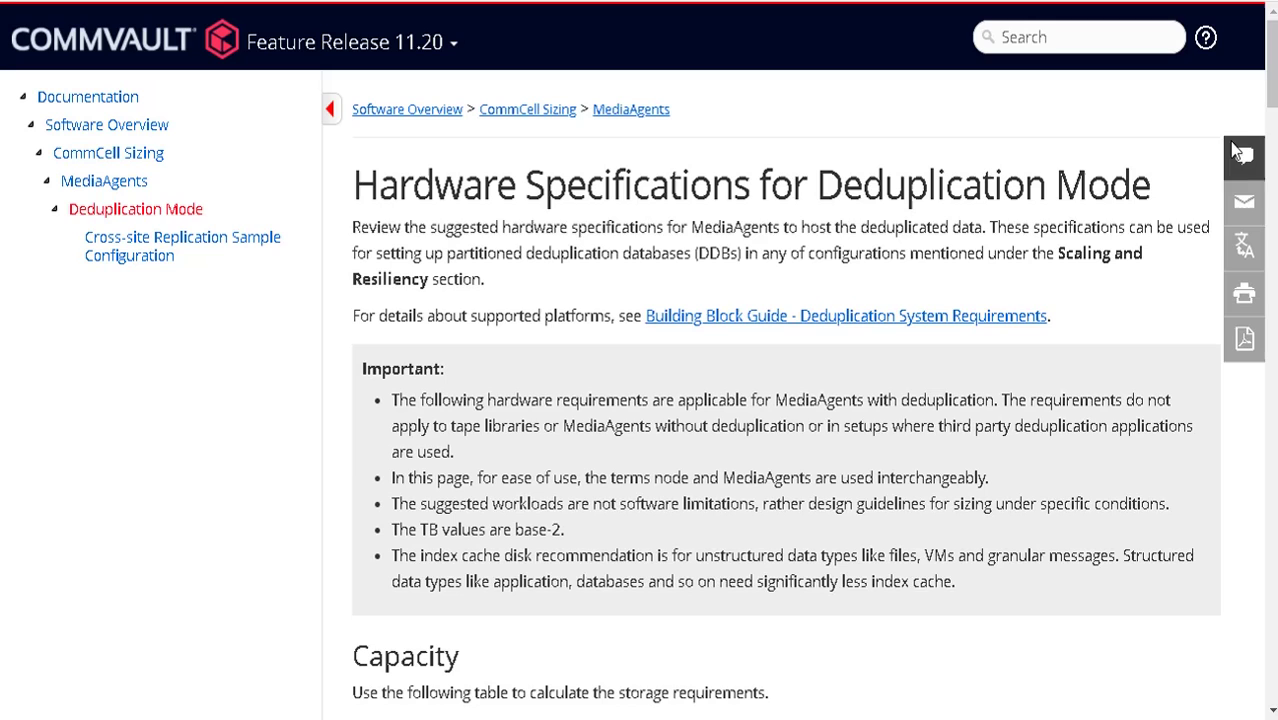
Scroll down the Commvault Documentation page to the Back-end Size for Disk Storage capacity tables
drag(1273, 78, 1273, 146)
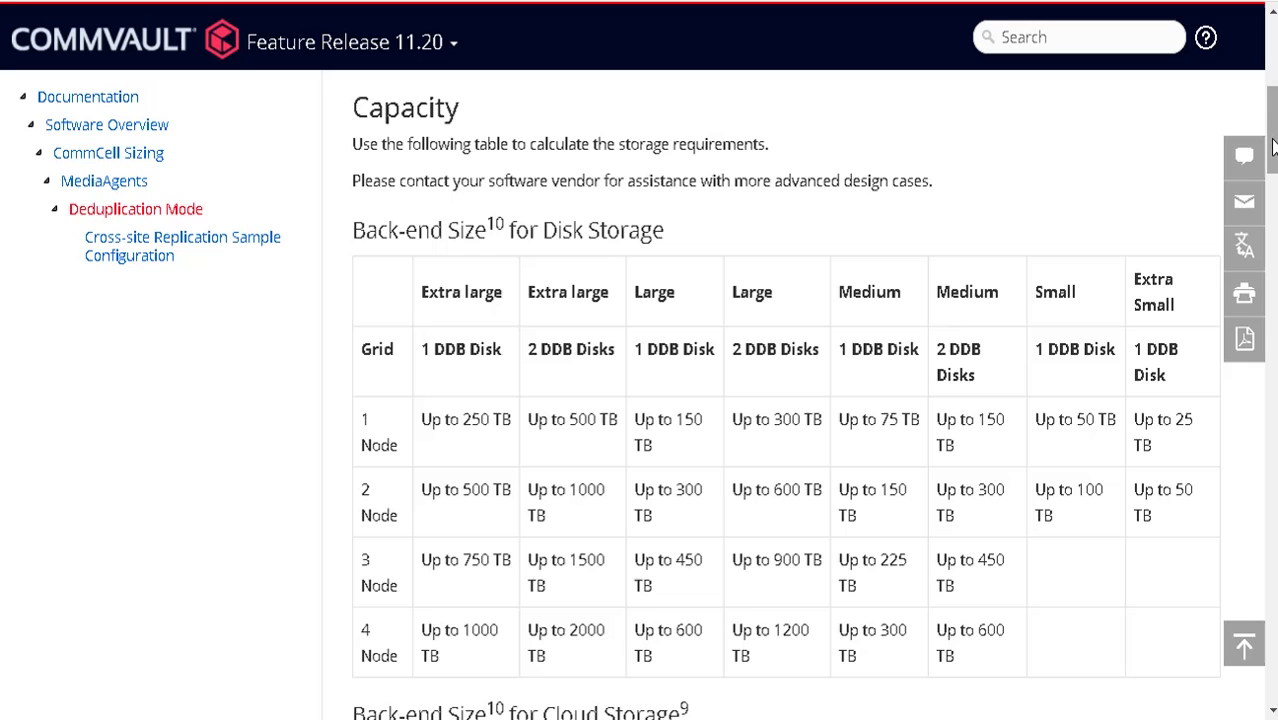
drag(1273, 146, 1274, 318)
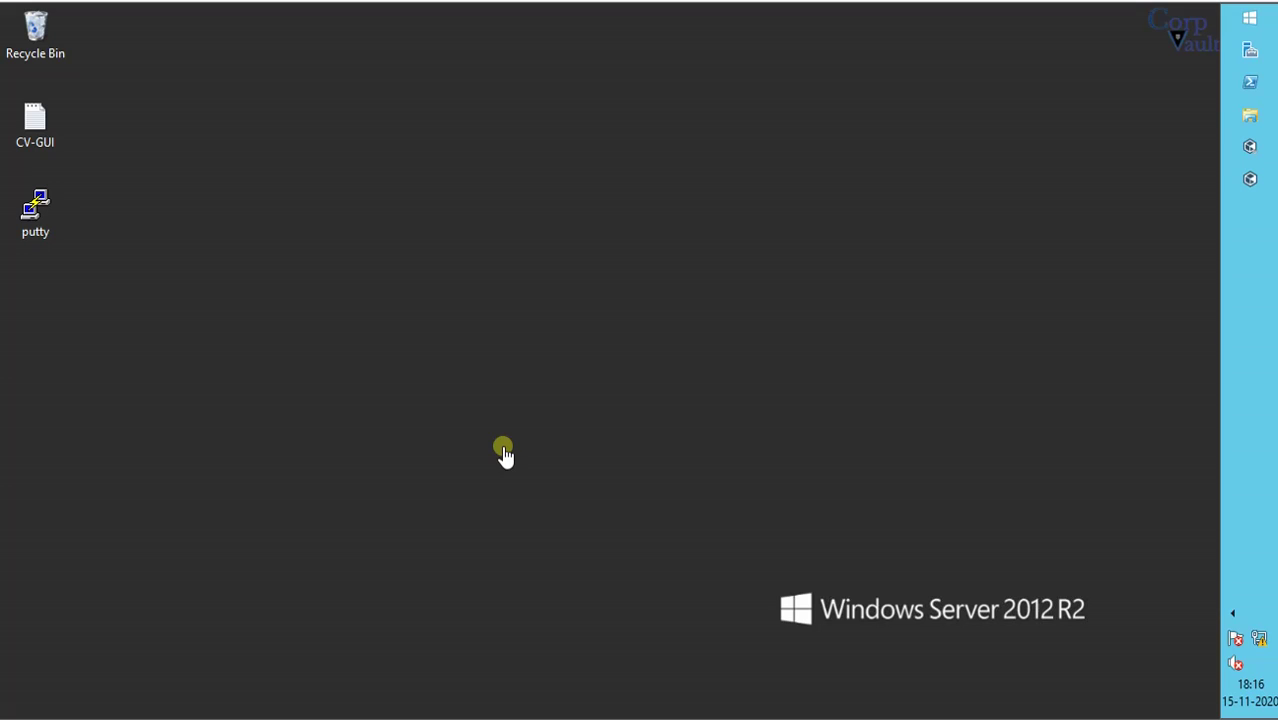
Create a new folder named DDBTest on the DDB (F:) drive and return to the drive root
click(1250, 115)
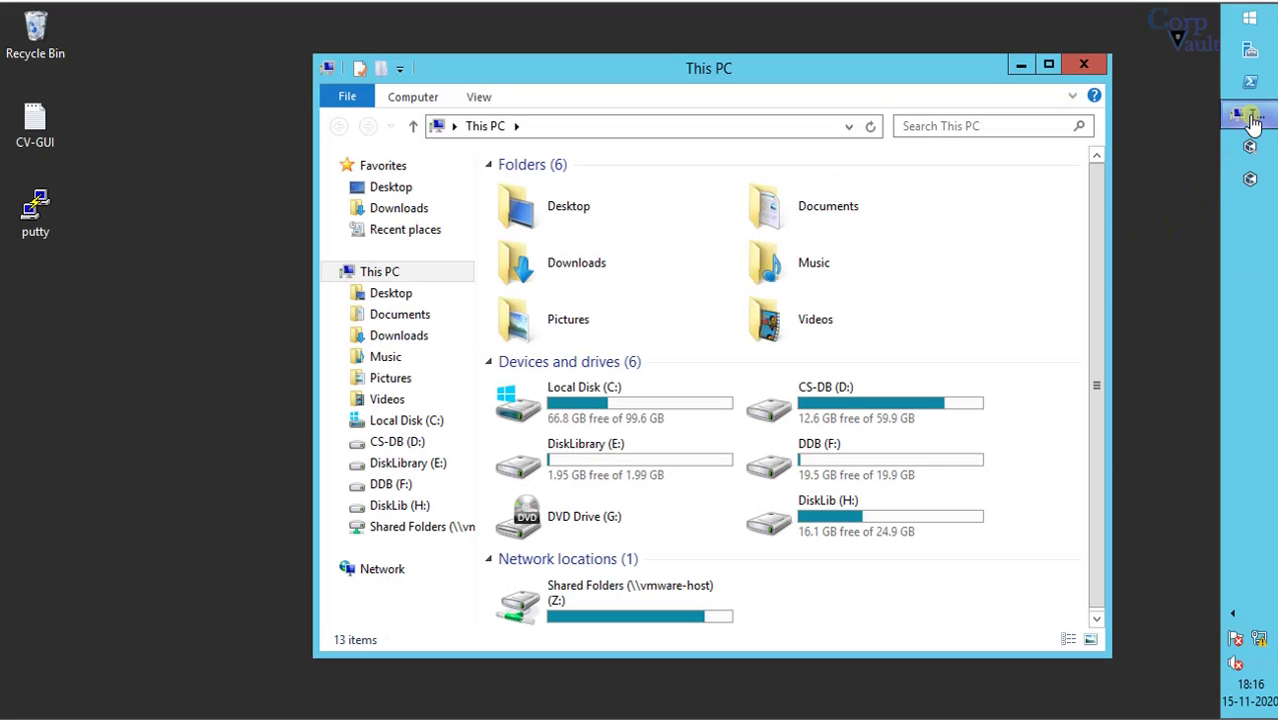
double_click(868, 470)
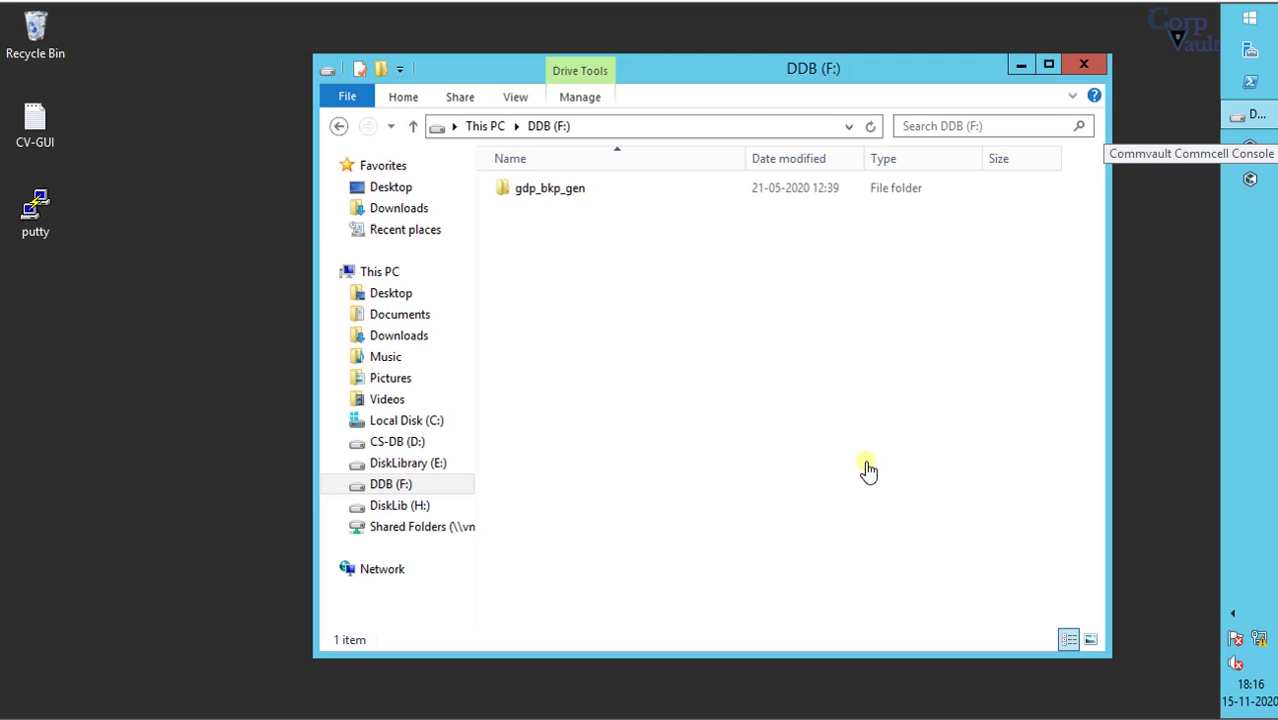
right_click(531, 258)
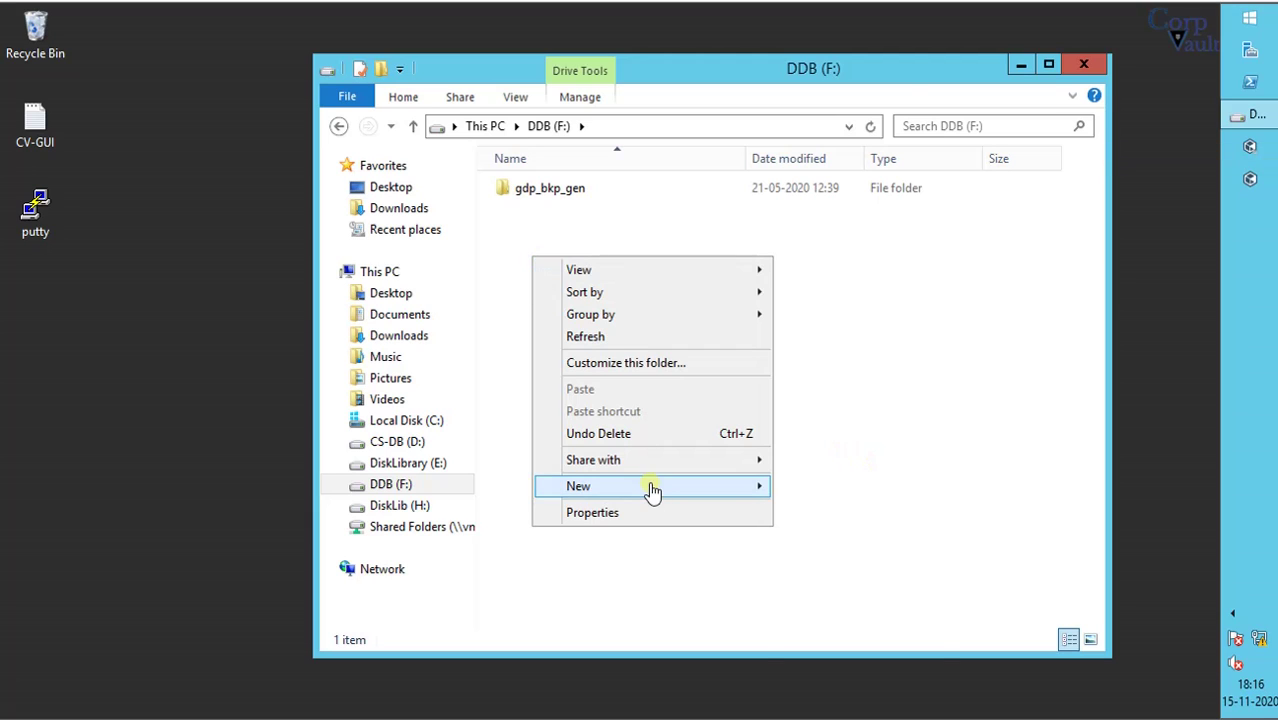
mouse_move(660, 487)
click(818, 490)
text(DDBTest)
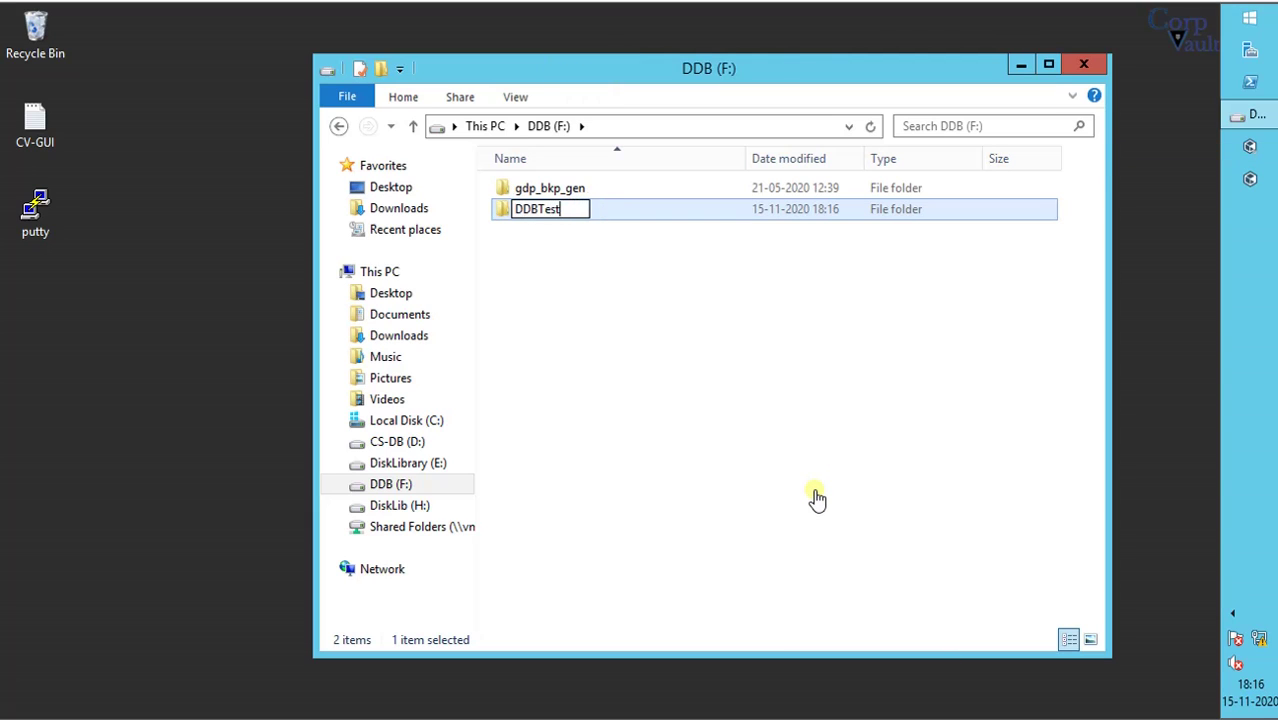
key(Return)
key(Return)
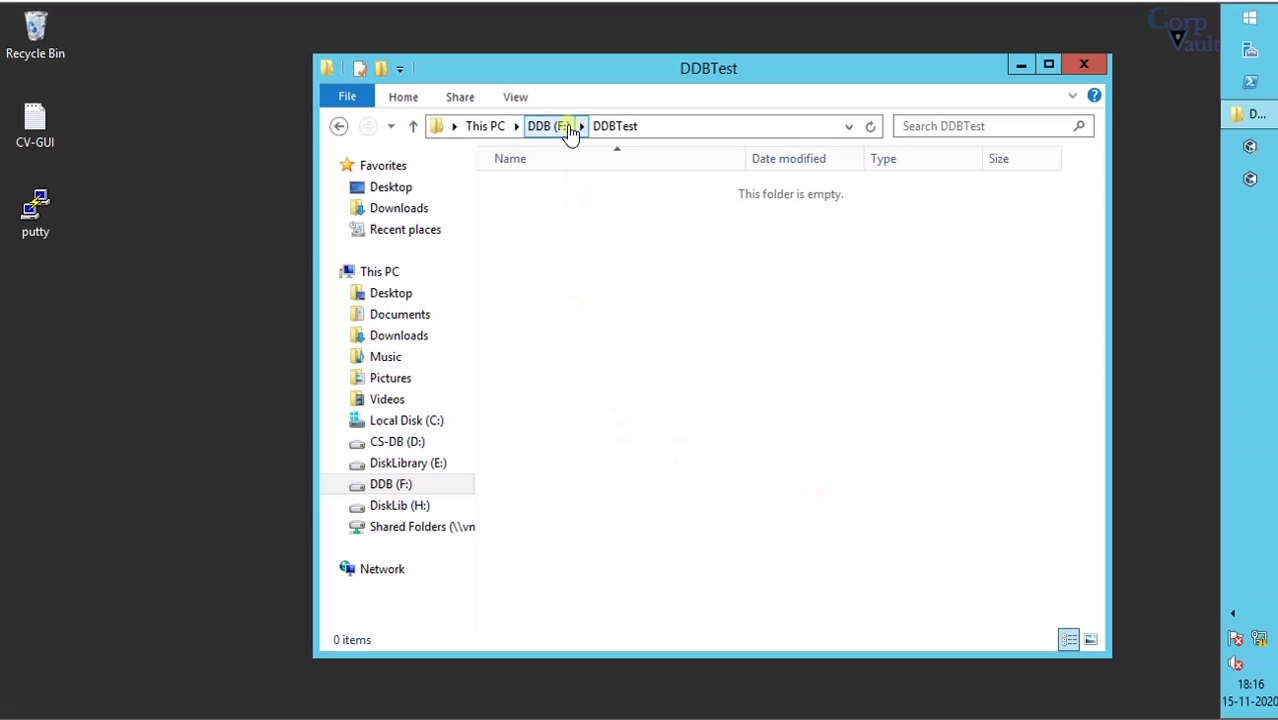
click(550, 129)
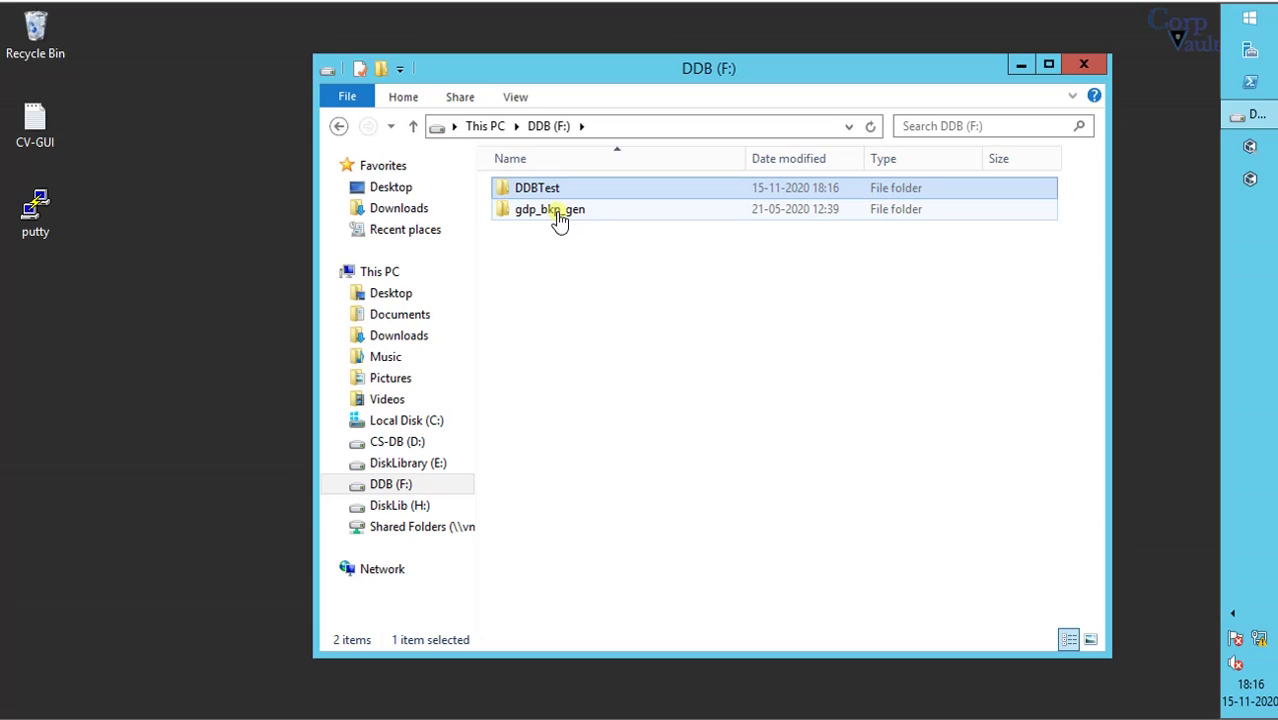
Browse into gdp_bkp_gen\CV_SIDB\2\225 and view the Group00 database files
double_click(559, 219)
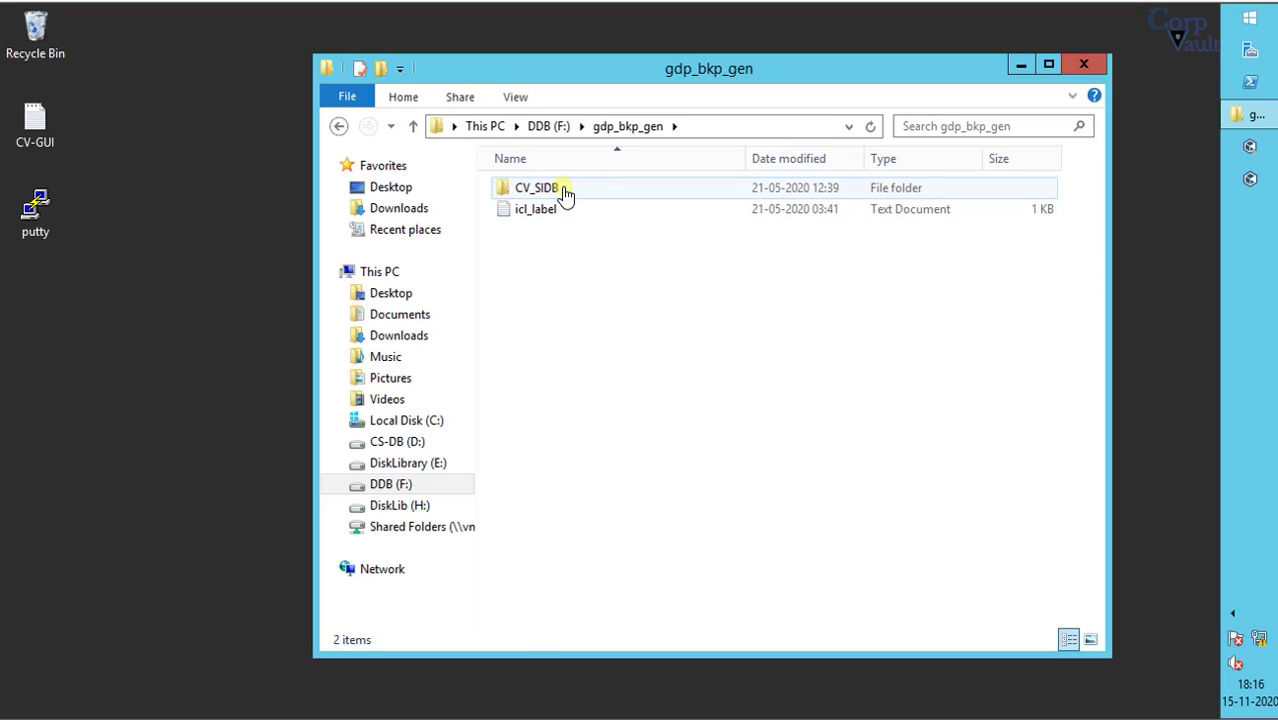
double_click(540, 188)
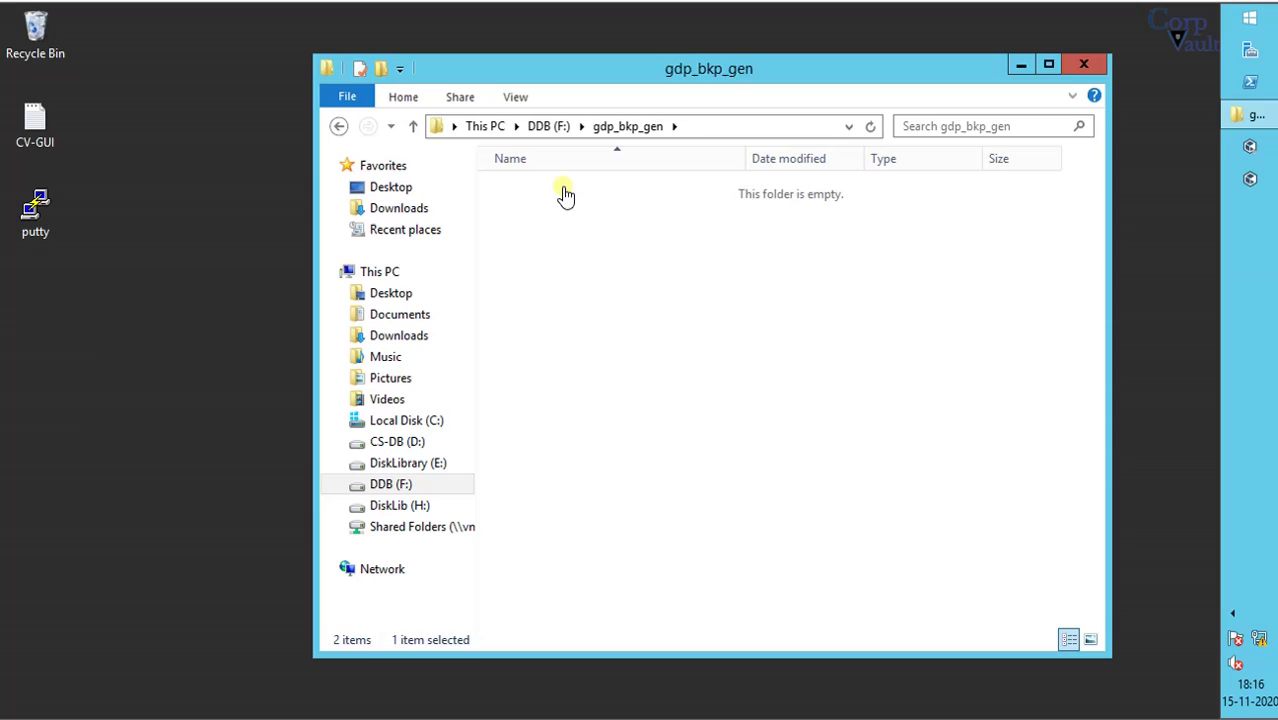
double_click(565, 194)
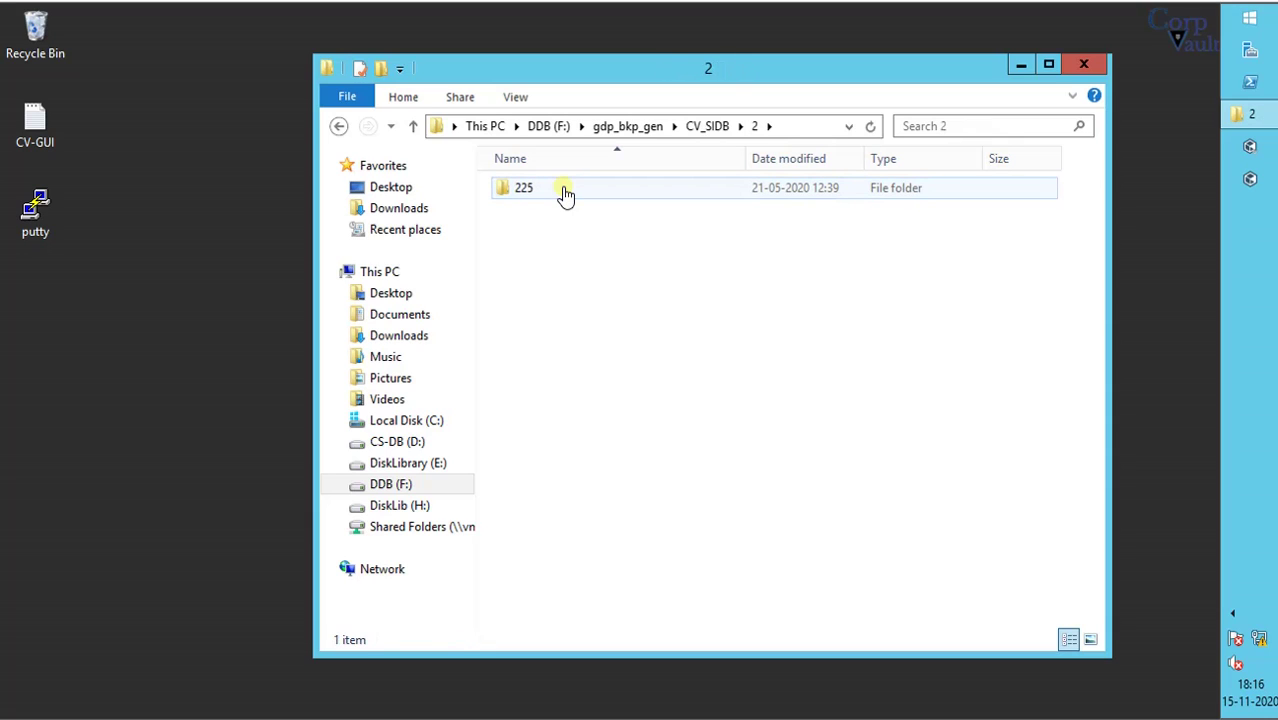
double_click(565, 195)
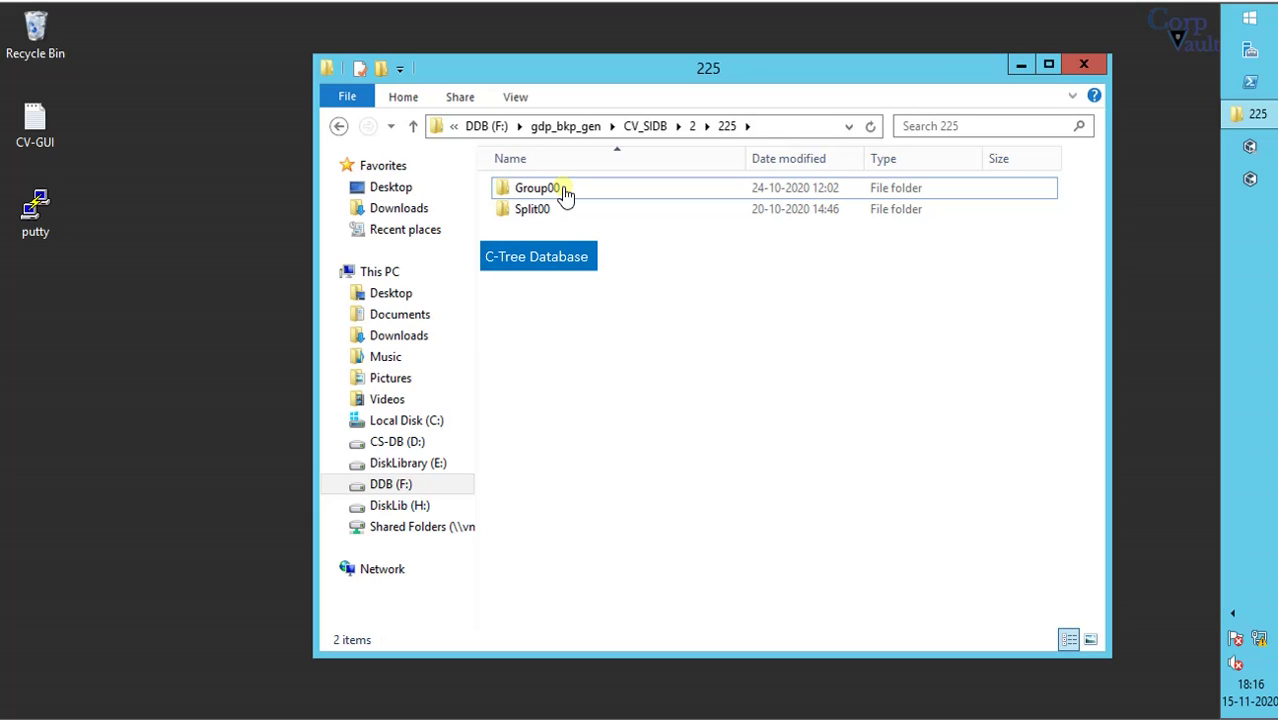
double_click(565, 194)
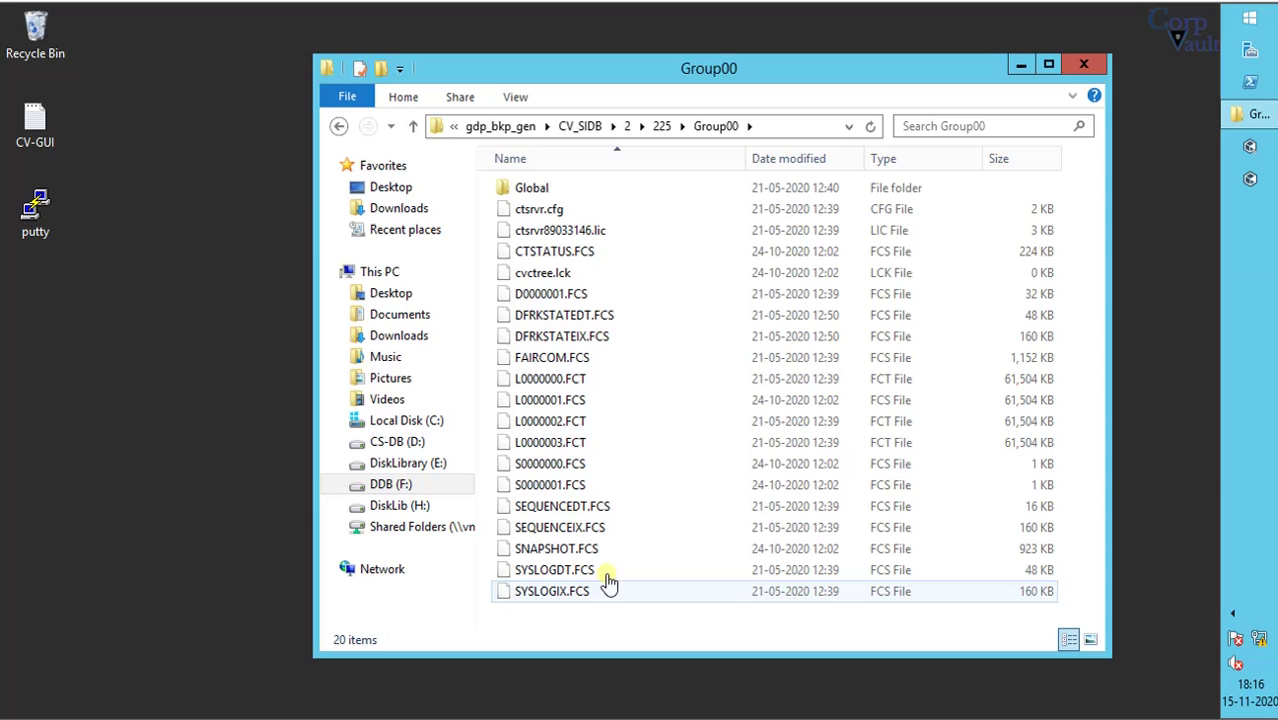
View the Split00 files, go back to DDB (F:), select DDBTest and minimize Explorer
click(664, 127)
click(530, 214)
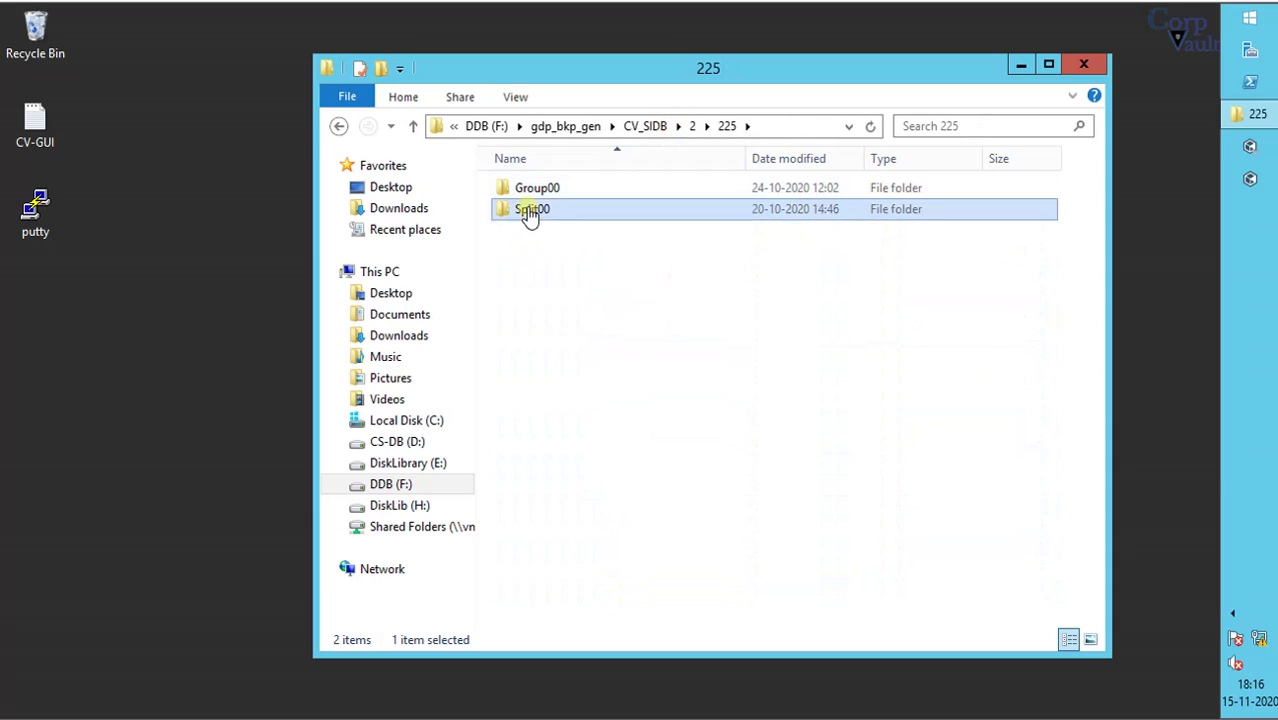
double_click(530, 212)
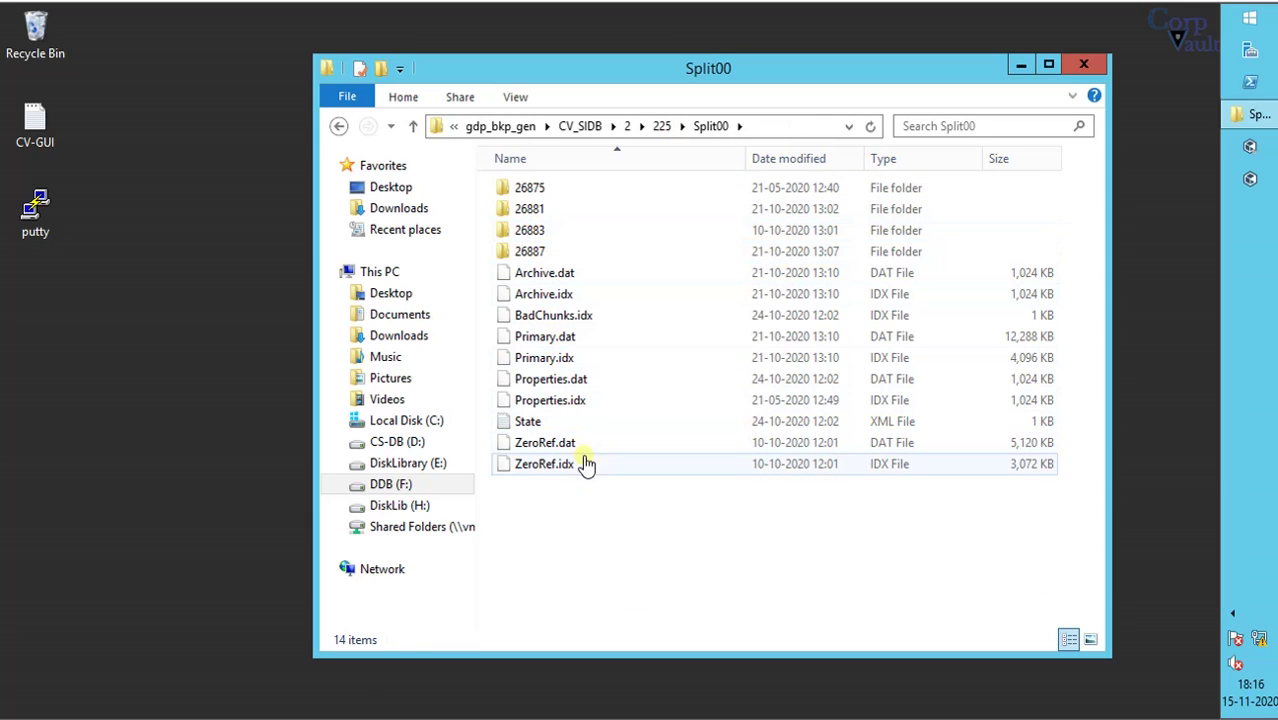
click(662, 127)
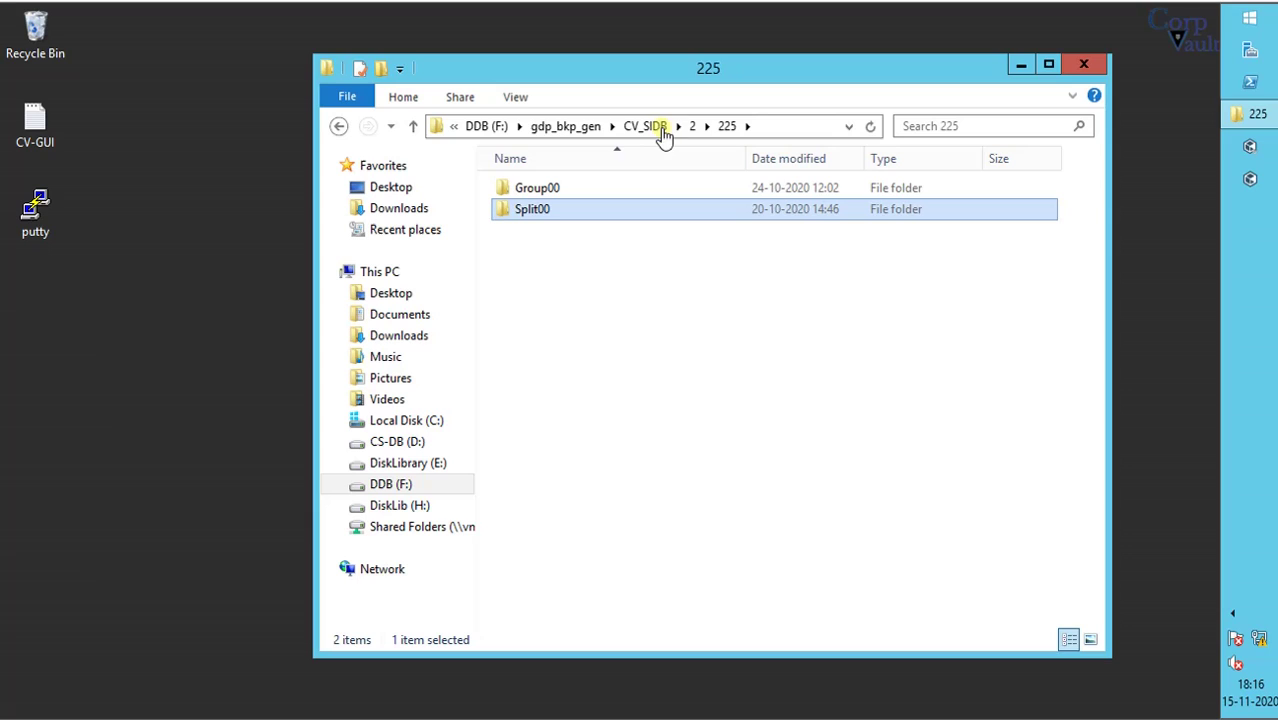
click(486, 126)
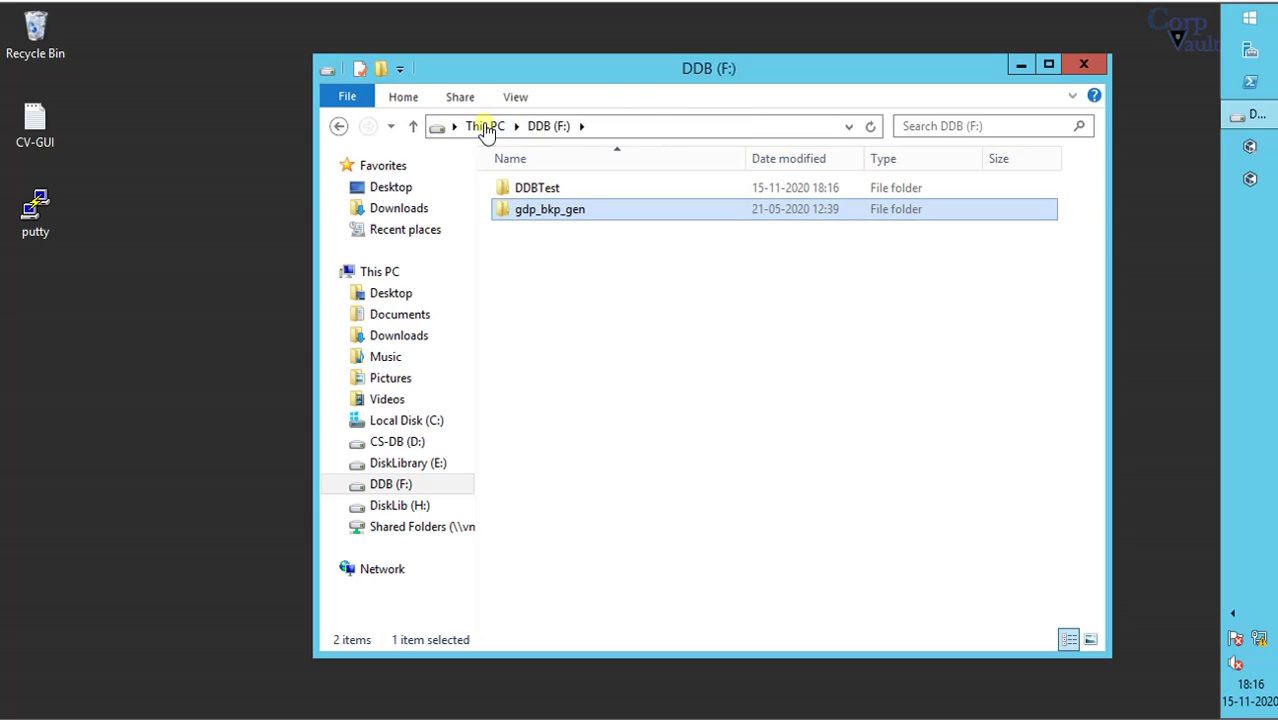
click(553, 192)
click(1021, 65)
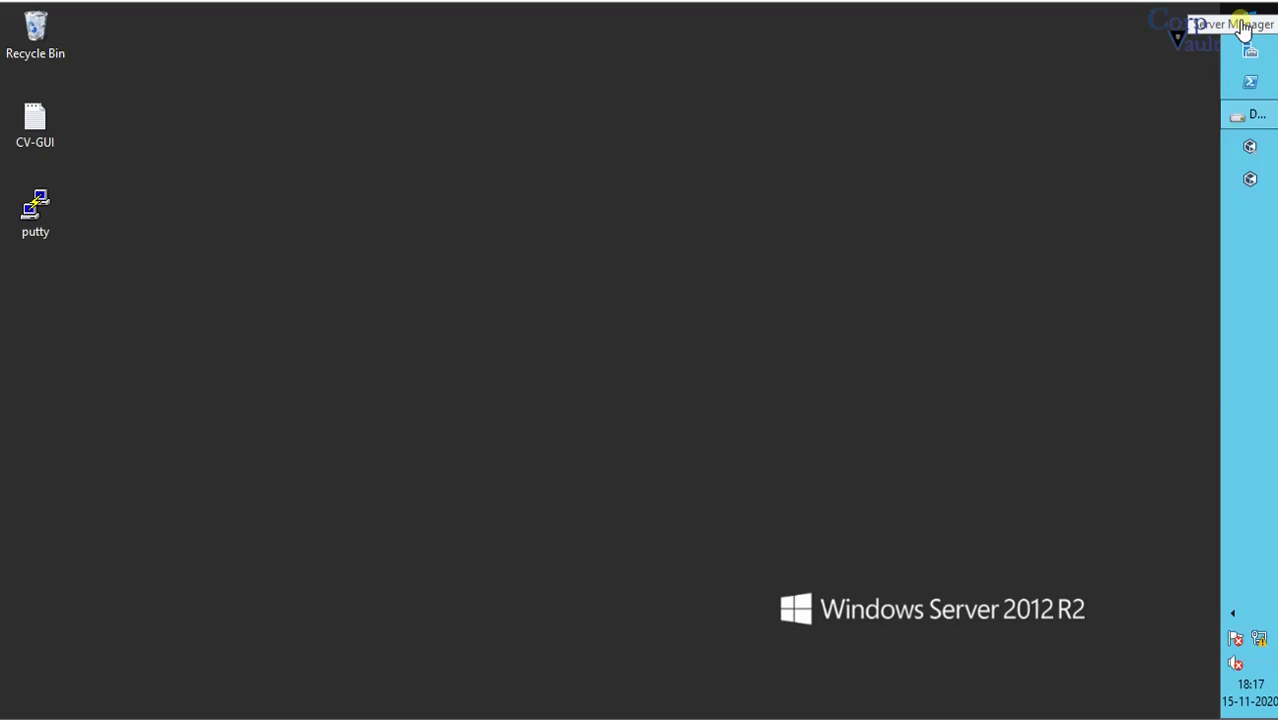
Open an administrator Command Prompt in C:\Program Files\Commvault\ContentStore\Base
right_click(1243, 28)
click(1175, 217)
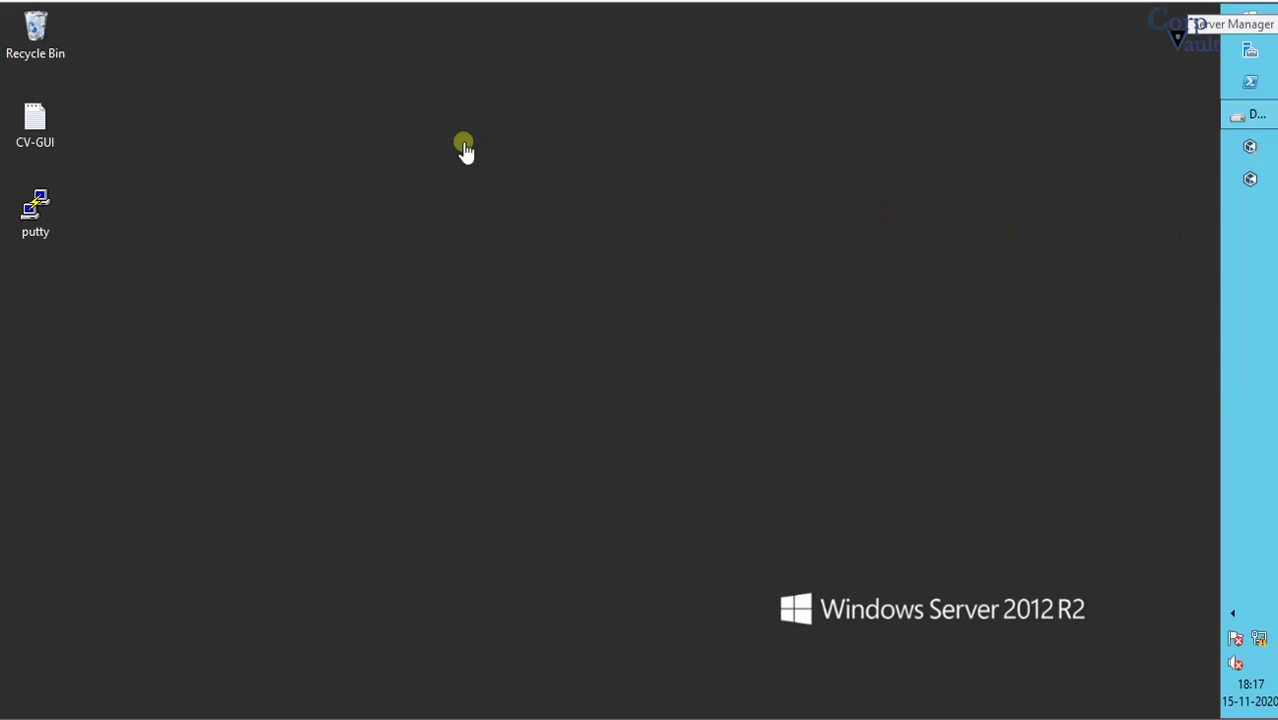
drag(422, 177, 573, 168)
click(578, 300)
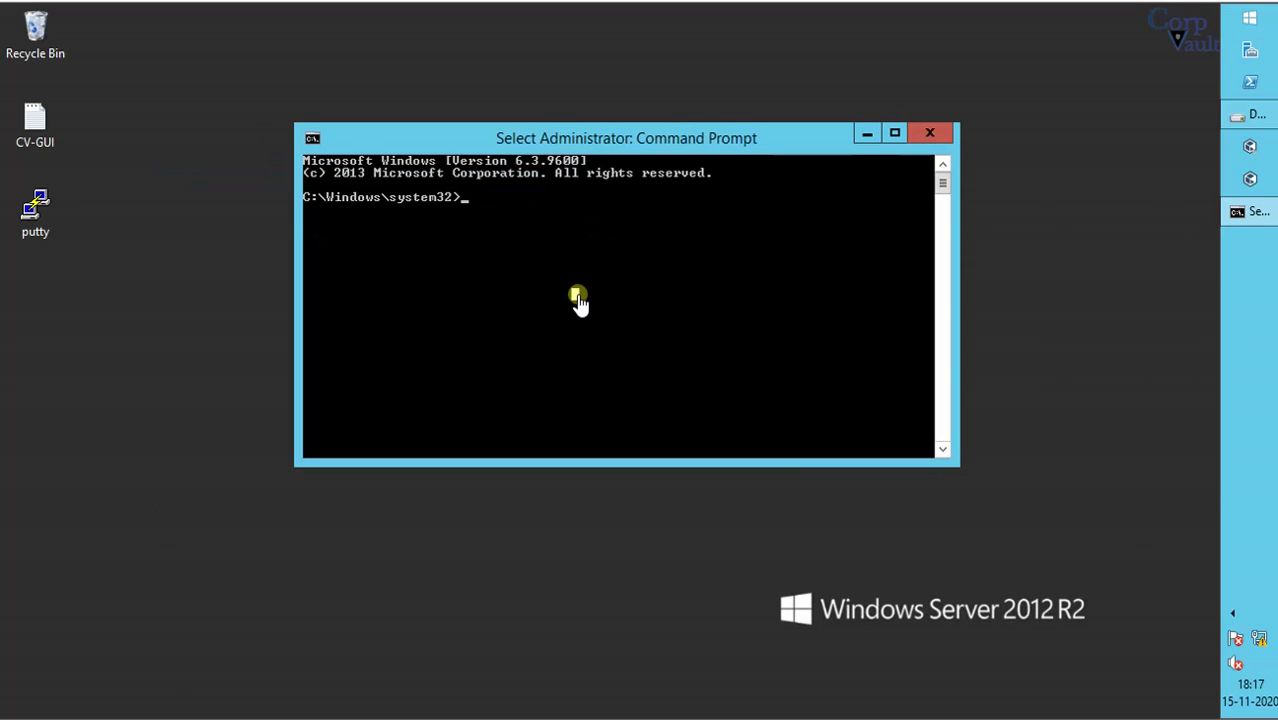
text(cd\)
key(Return)
text(cd prog*\commv*)
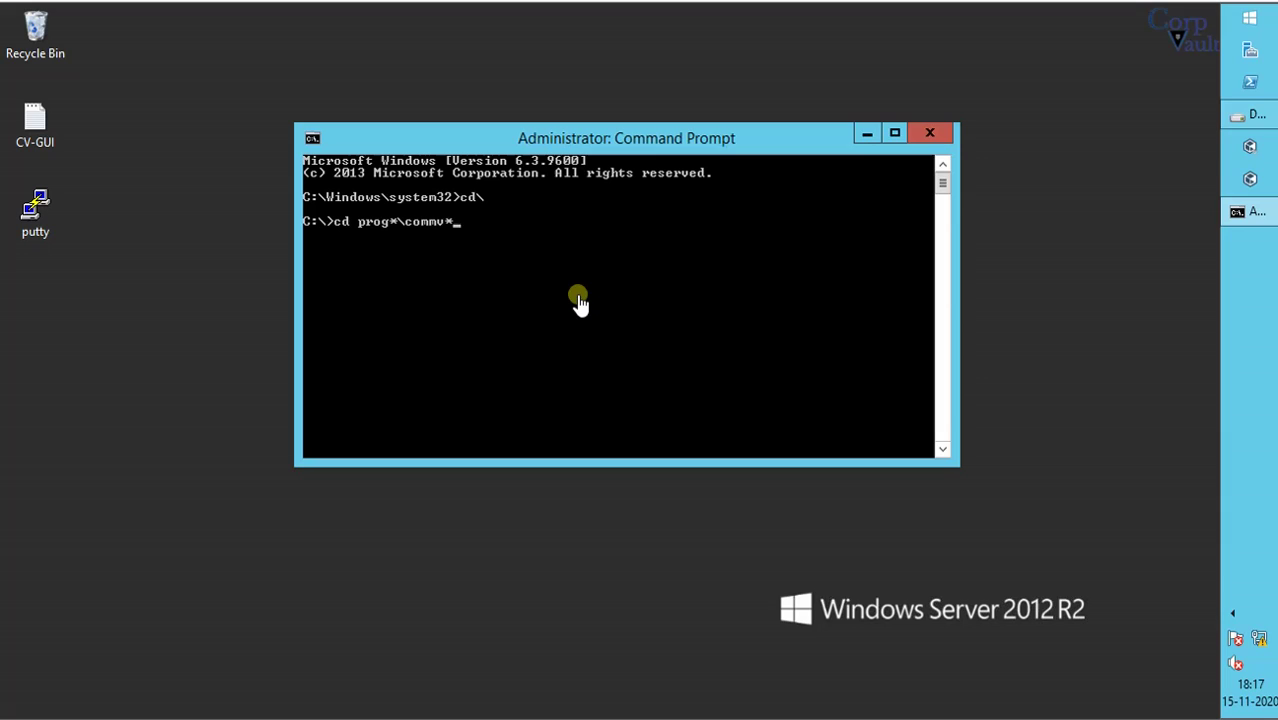
text(\con*\base)
key(Return)
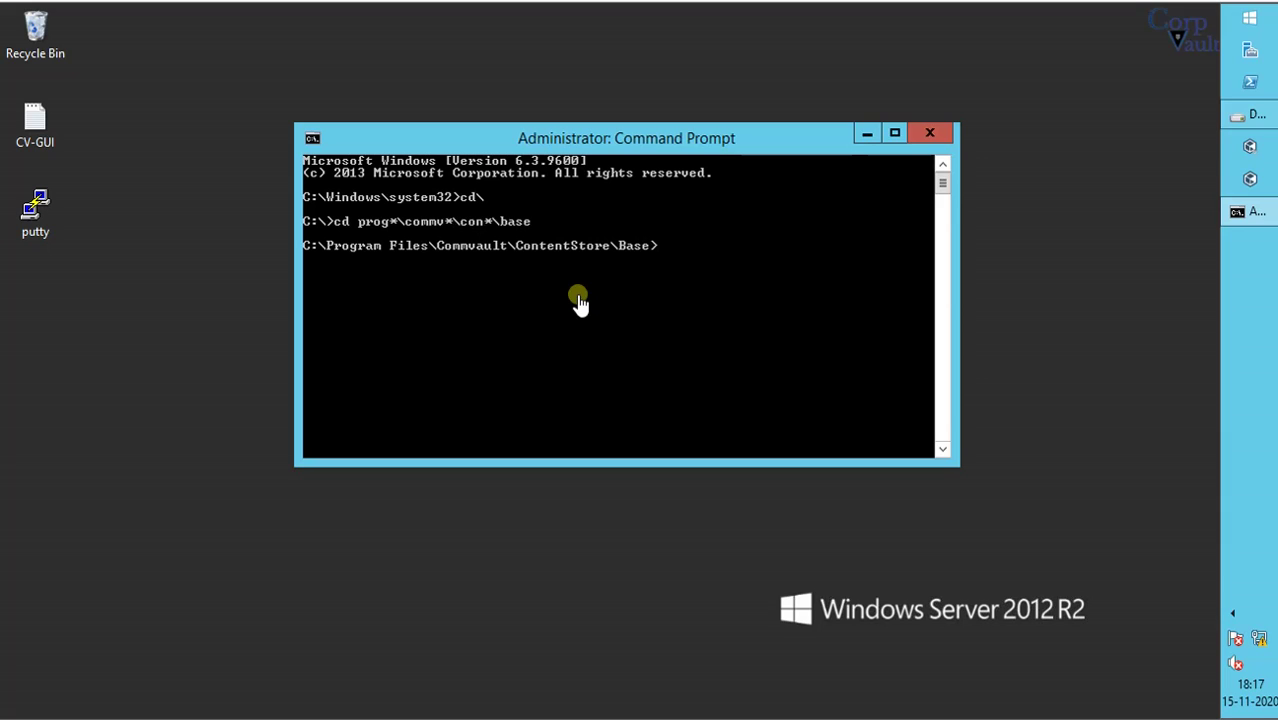
Run sidb2, then sidb2 /?, and scroll the usage help down to the DDB Validation syntax
text(sidb2)
key(Return)
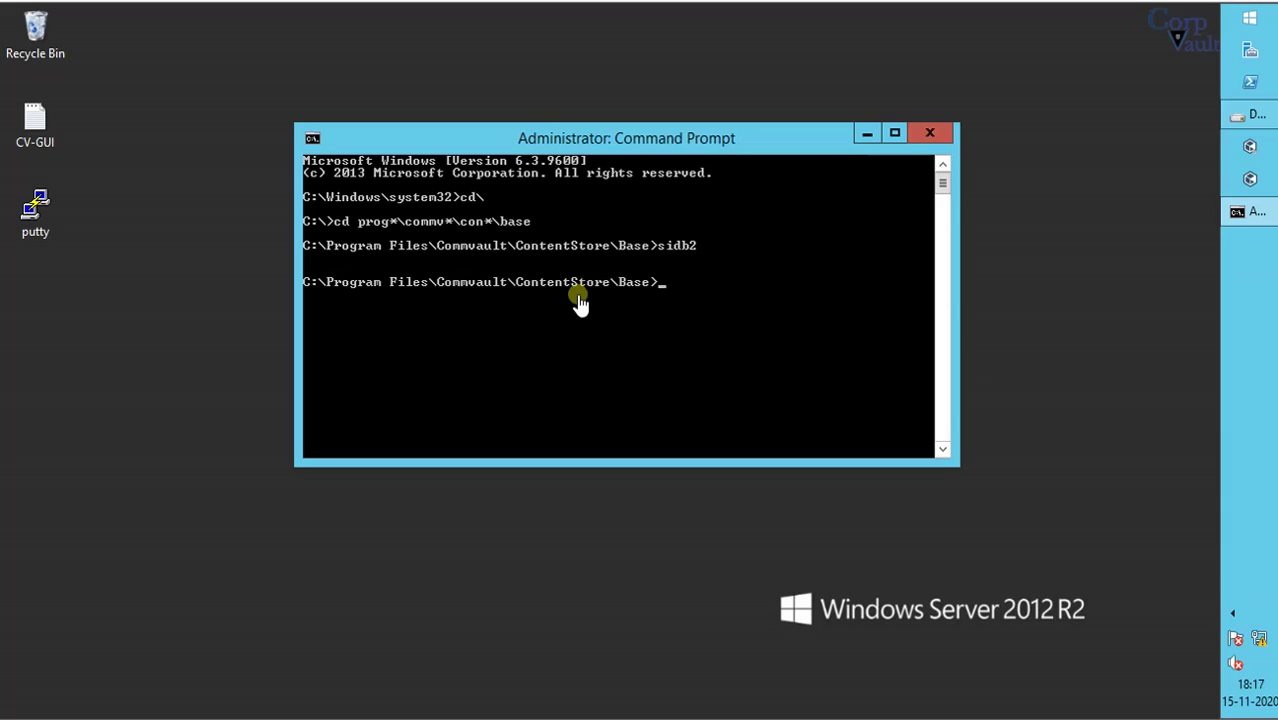
key(Up)
text(/?)
key(Return)
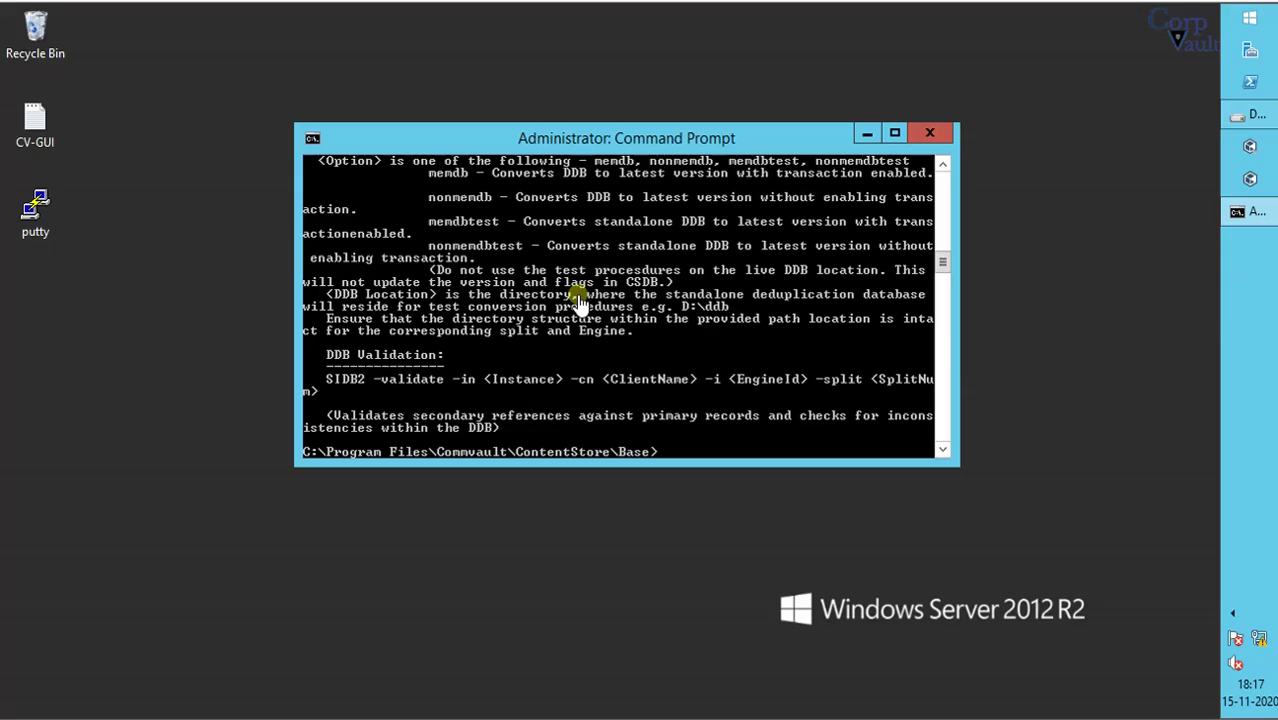
drag(944, 268, 944, 195)
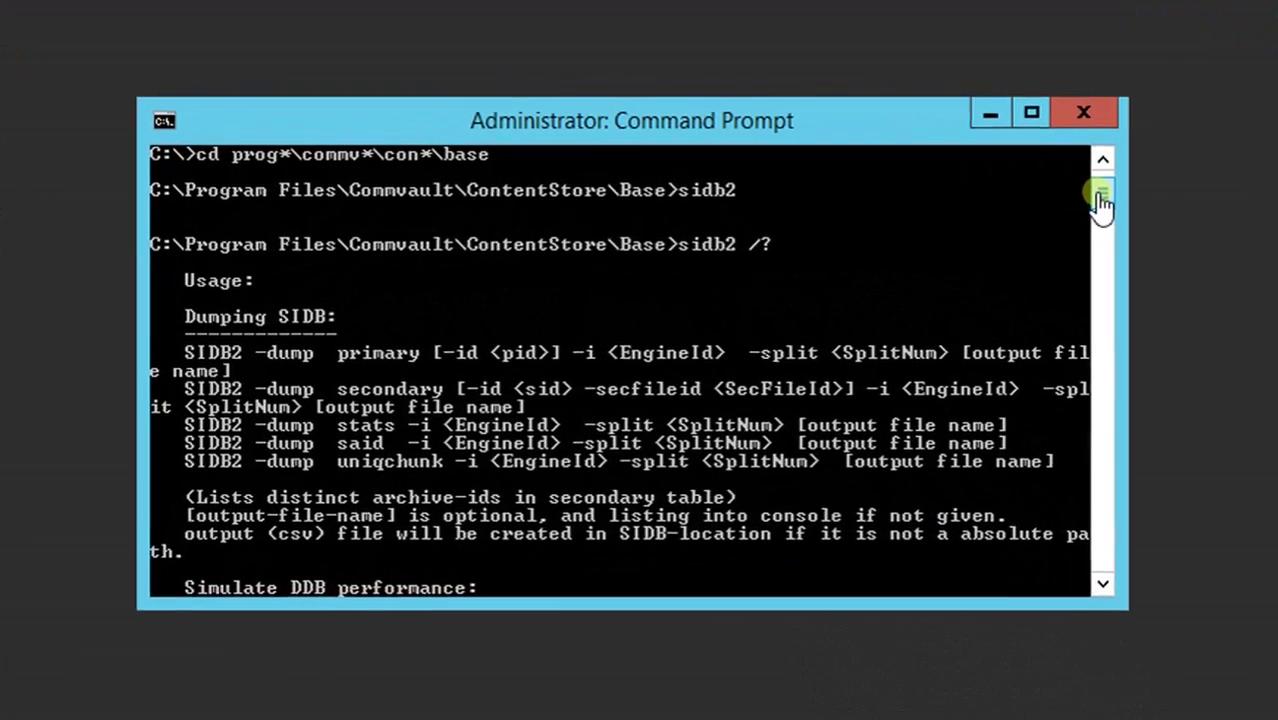
drag(1100, 203, 1101, 208)
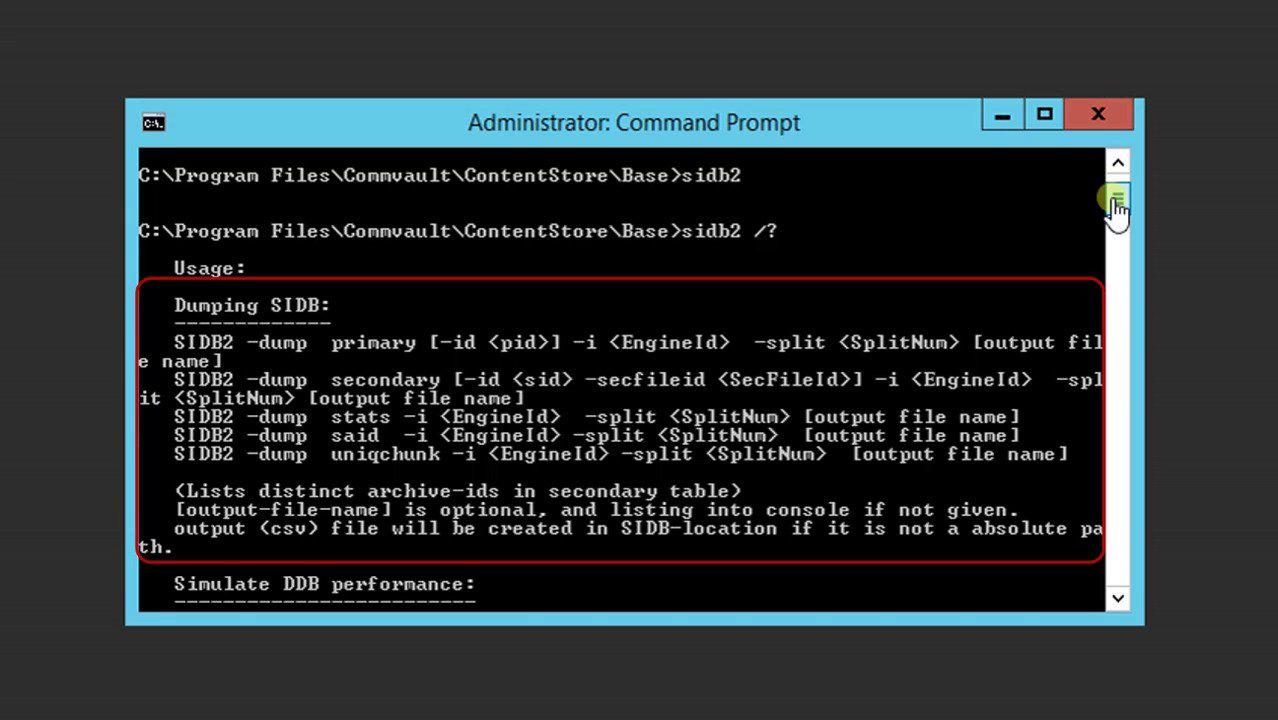
drag(1115, 208, 1115, 245)
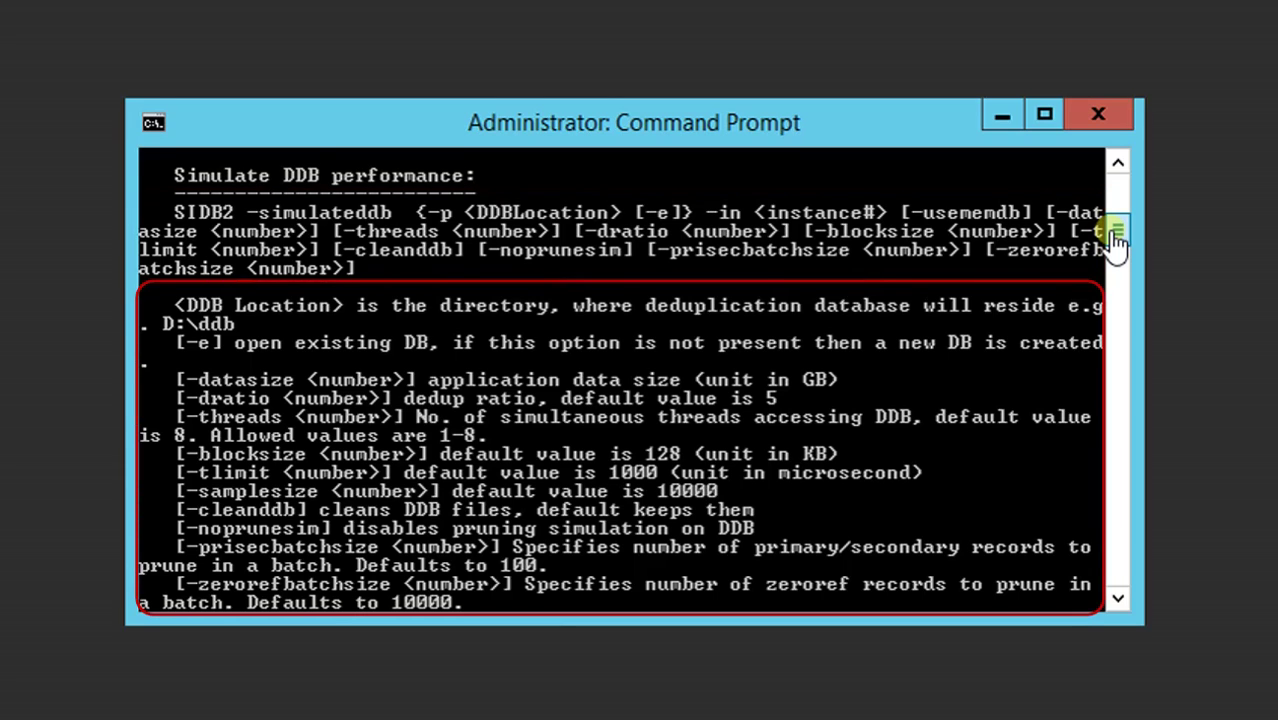
drag(1113, 245, 1115, 272)
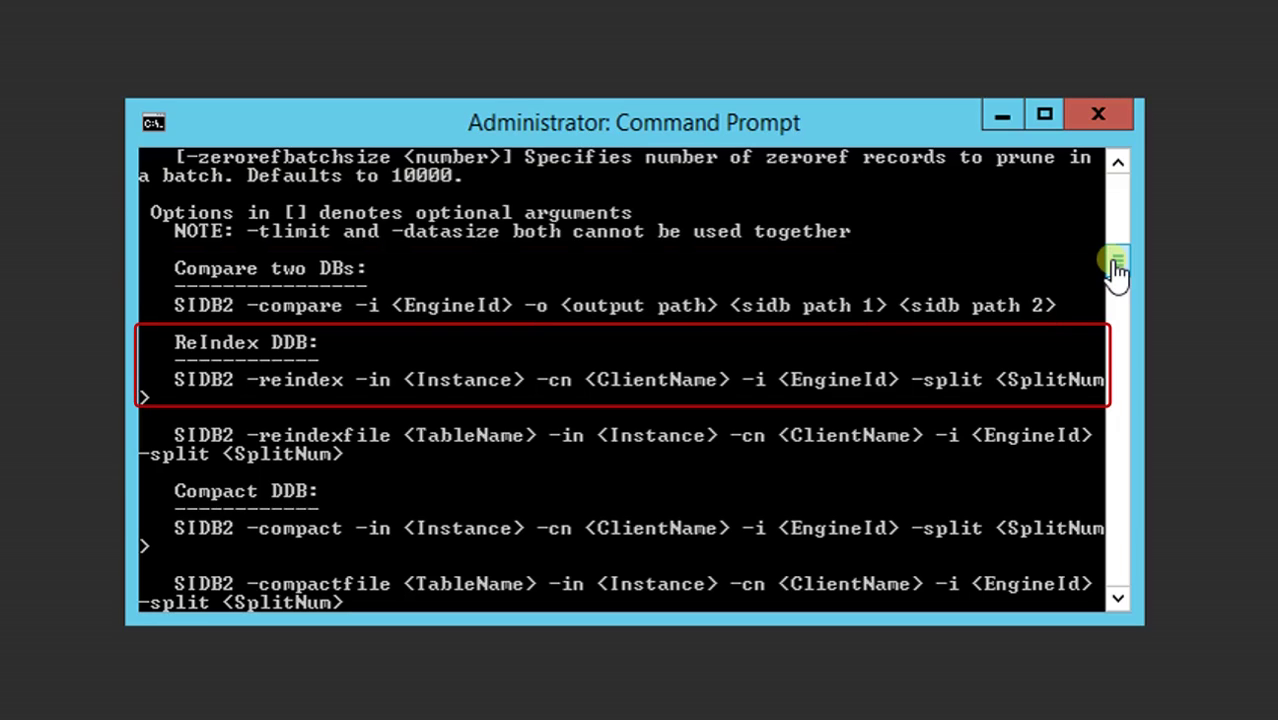
drag(1116, 268, 1120, 300)
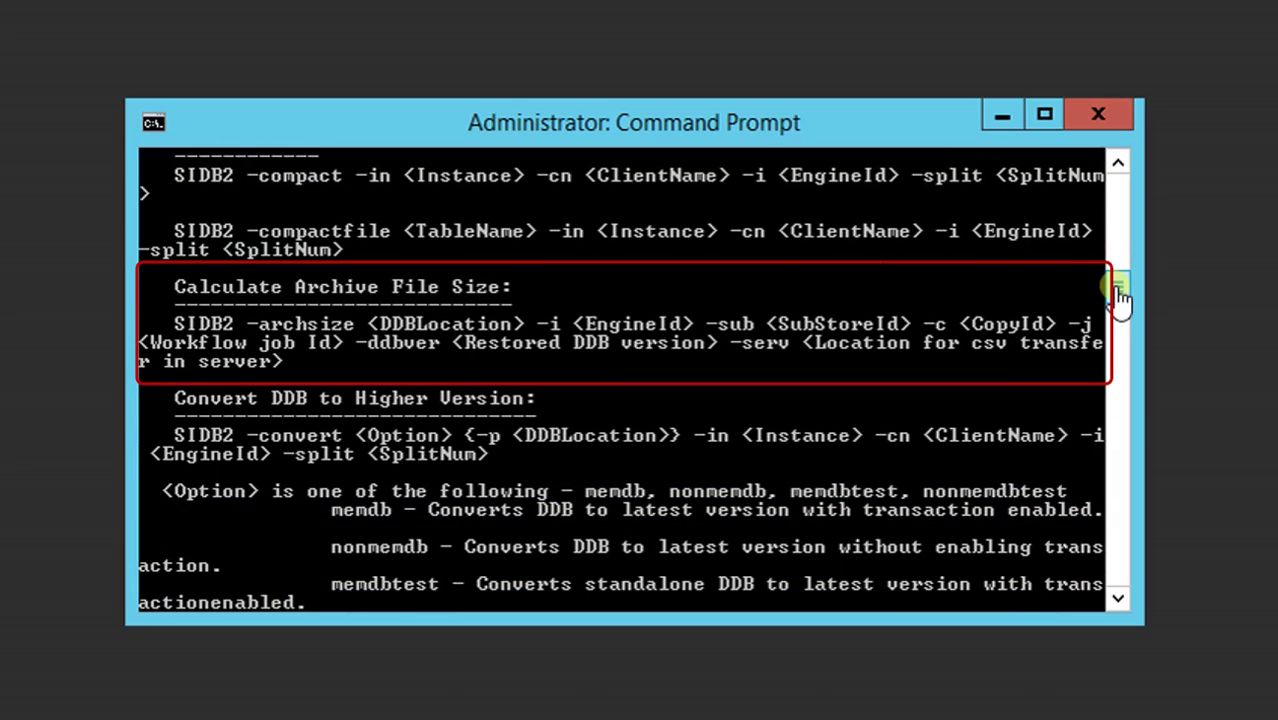
drag(1118, 296, 1120, 316)
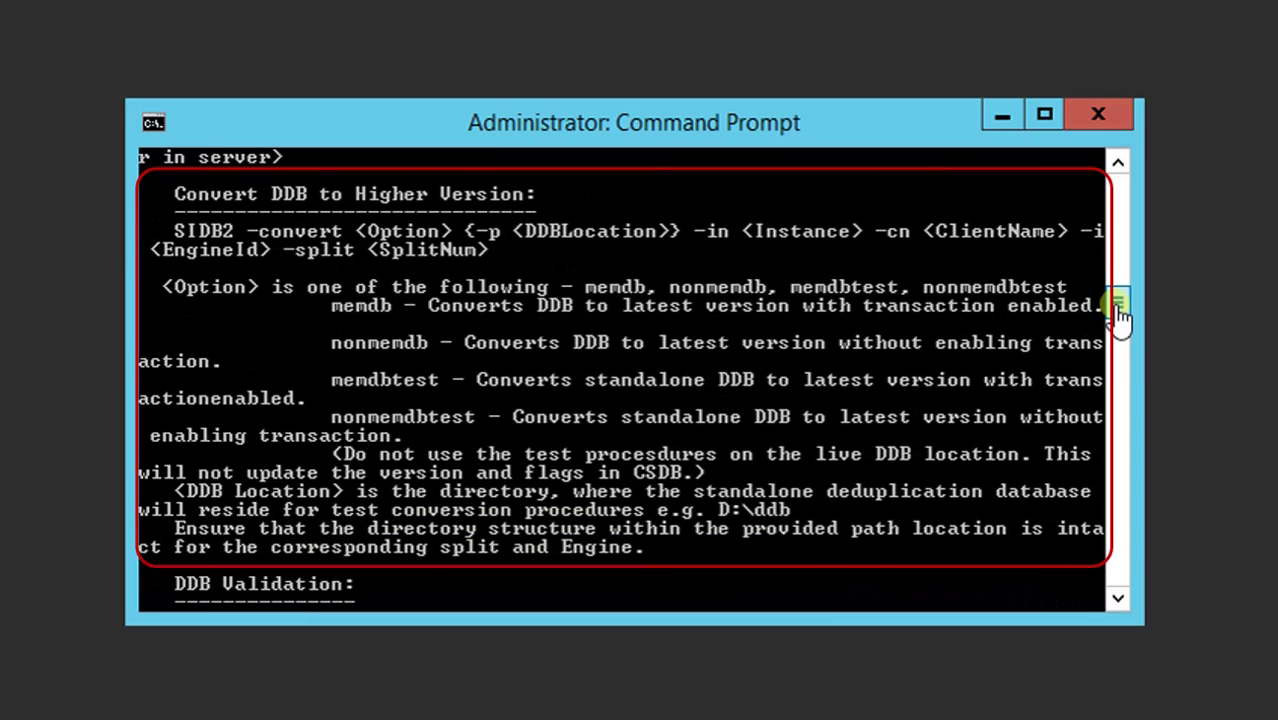
drag(1118, 316, 1120, 335)
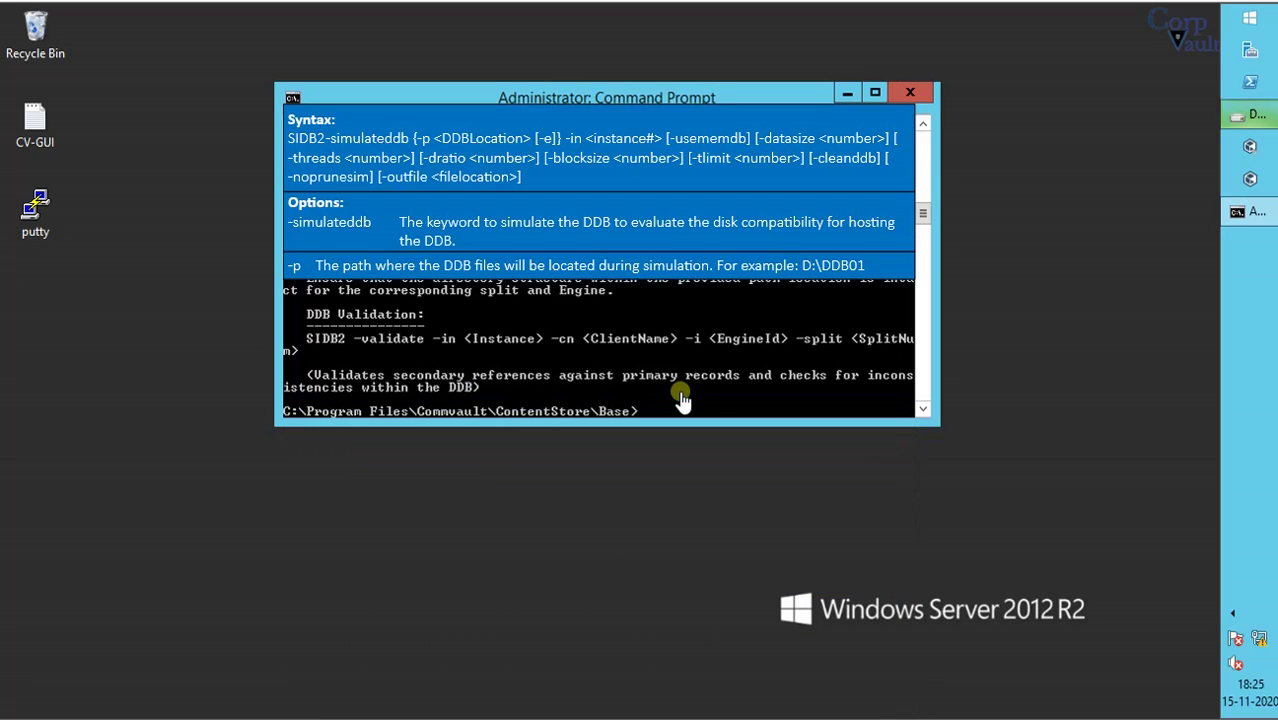
Run the pasted 250 GB, 128 KB-block sidb2 -simulateddb command, then begin typing notepad F:\DD
right_click(680, 399)
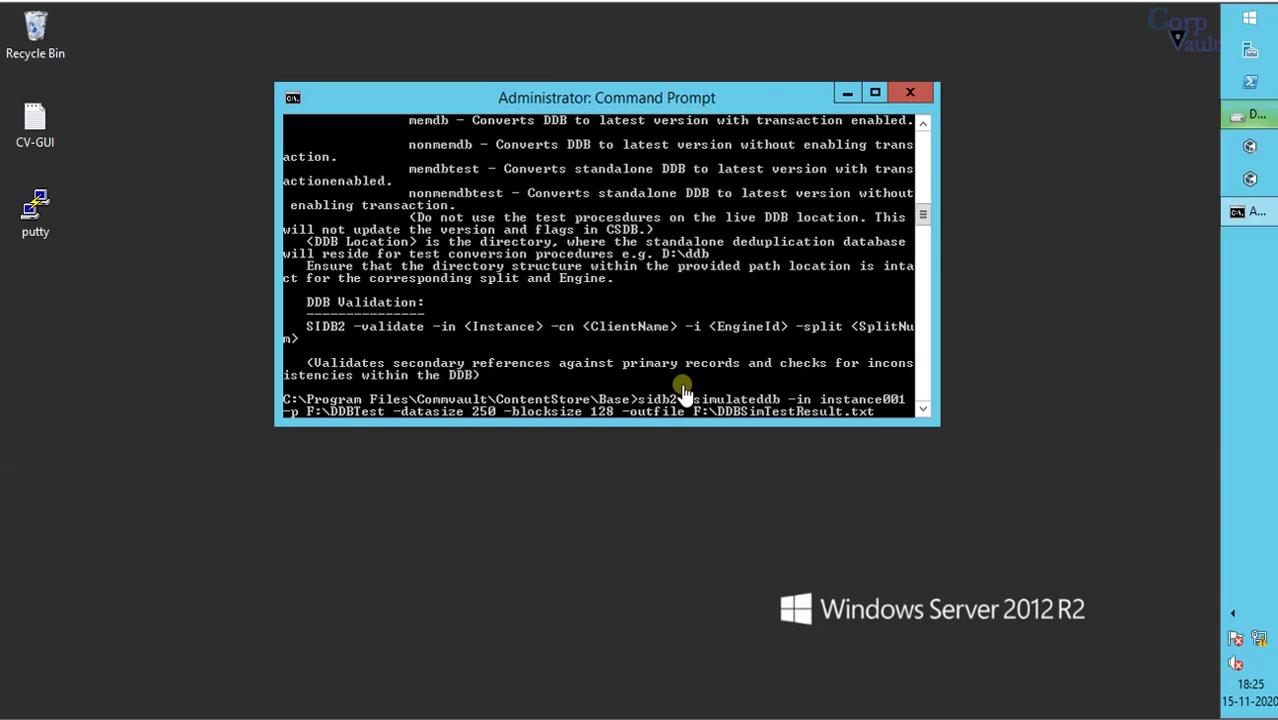
key(Return)
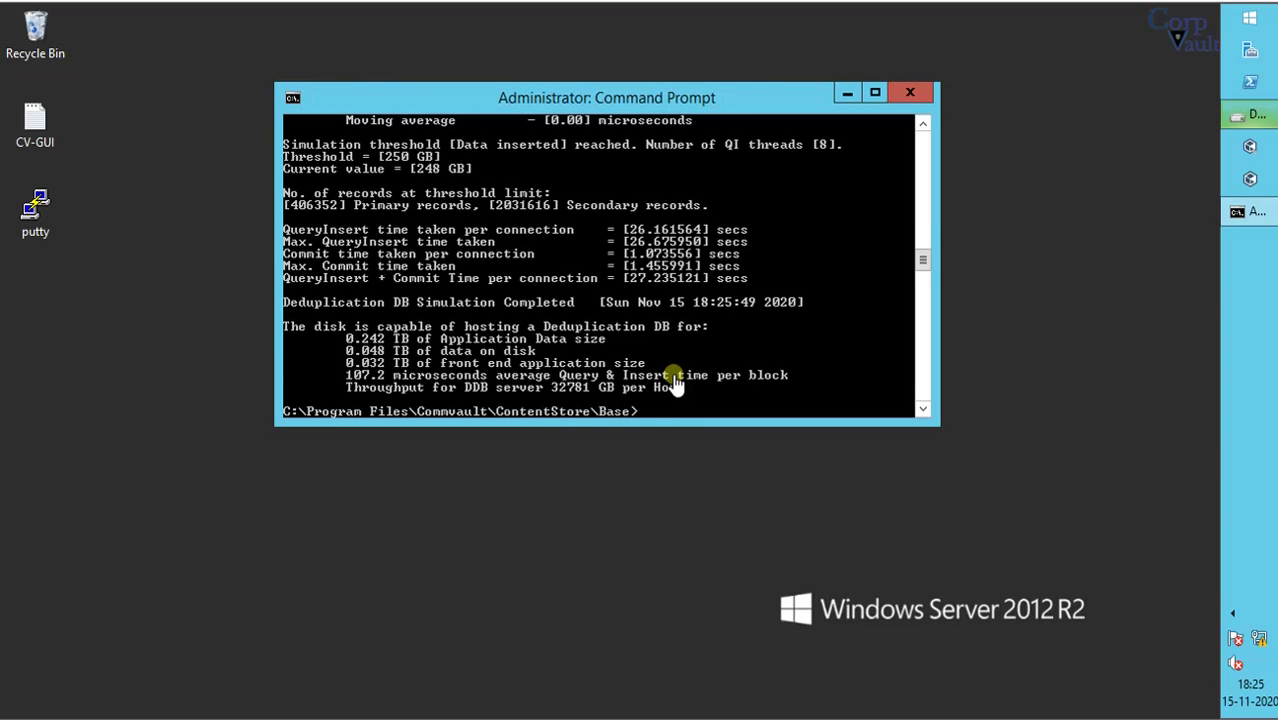
text(notepad F:\DD)
key(Tab)
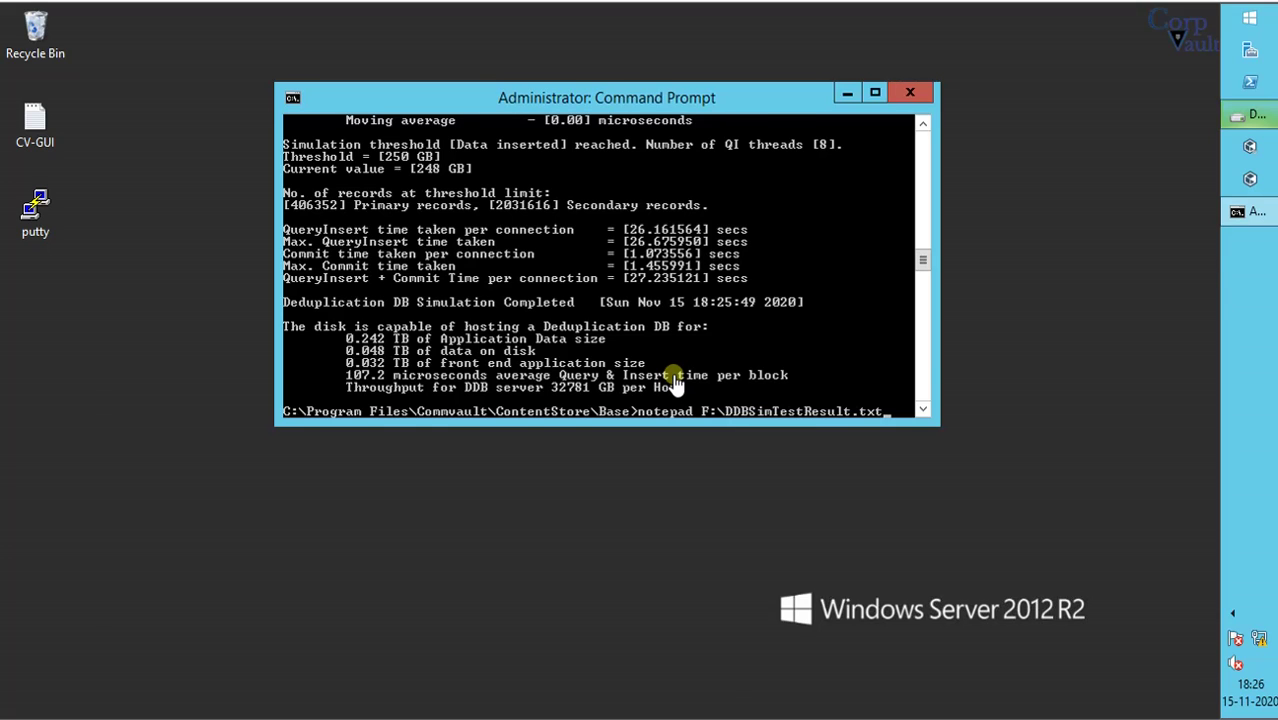
key(Return)
click(671, 127)
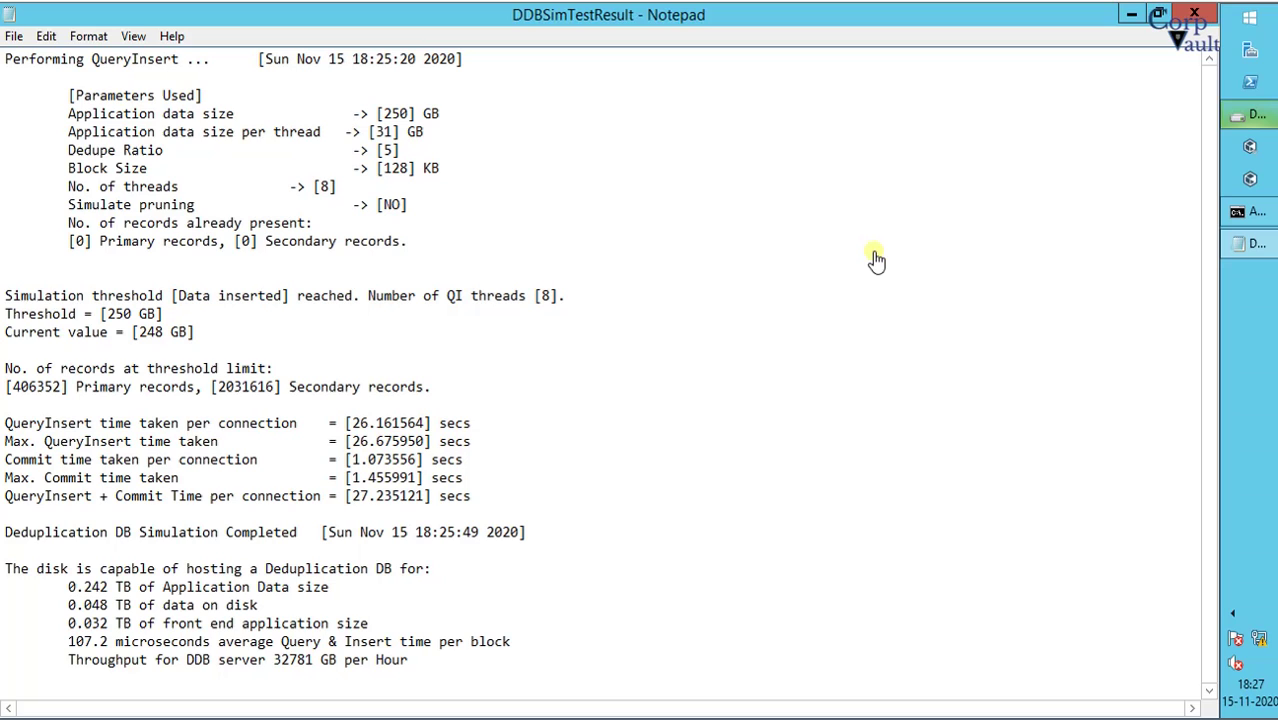
Close the report, browse to C:\Program Files\Commvault\ContentStore\Base and launch sidb_sim
click(1193, 18)
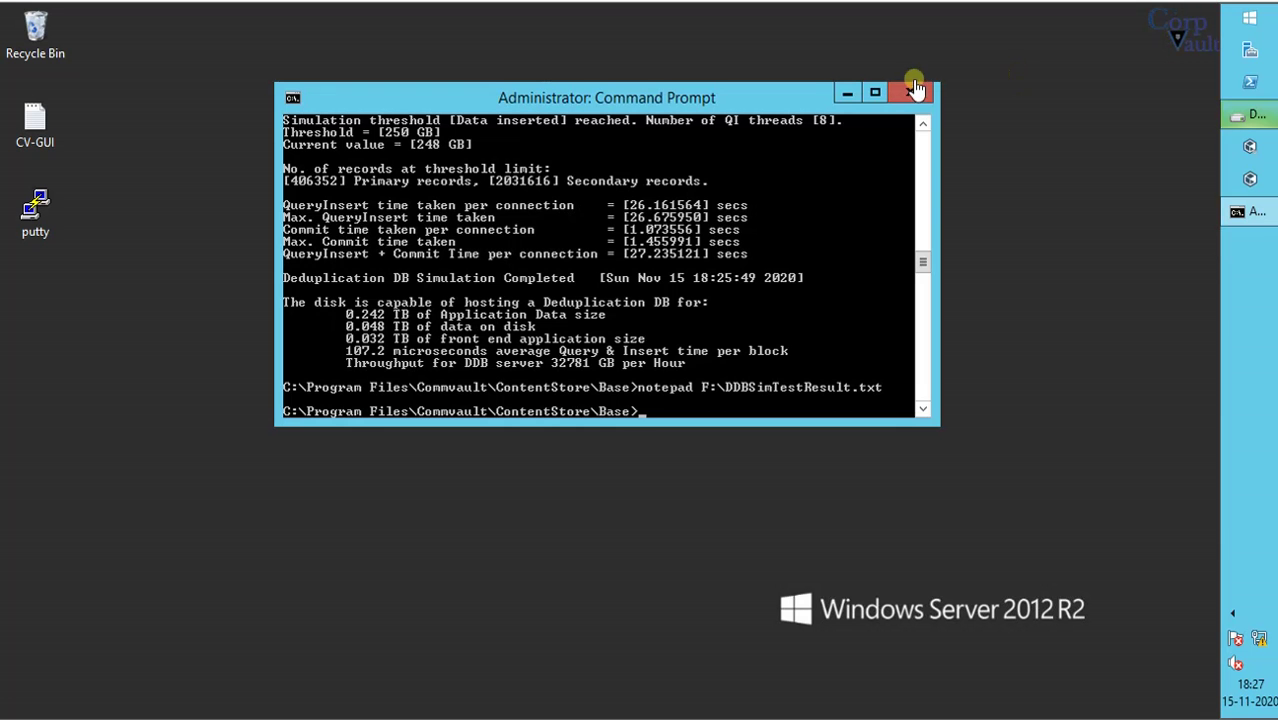
click(847, 93)
click(1243, 118)
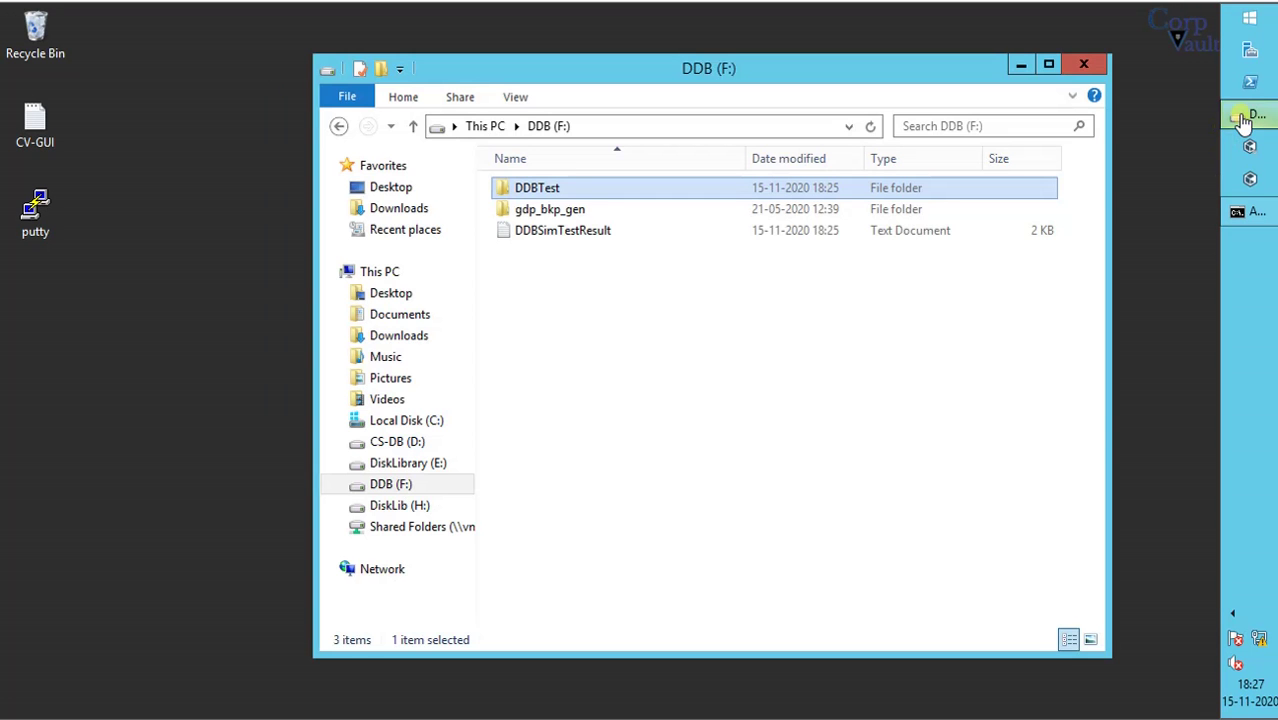
click(405, 420)
double_click(555, 252)
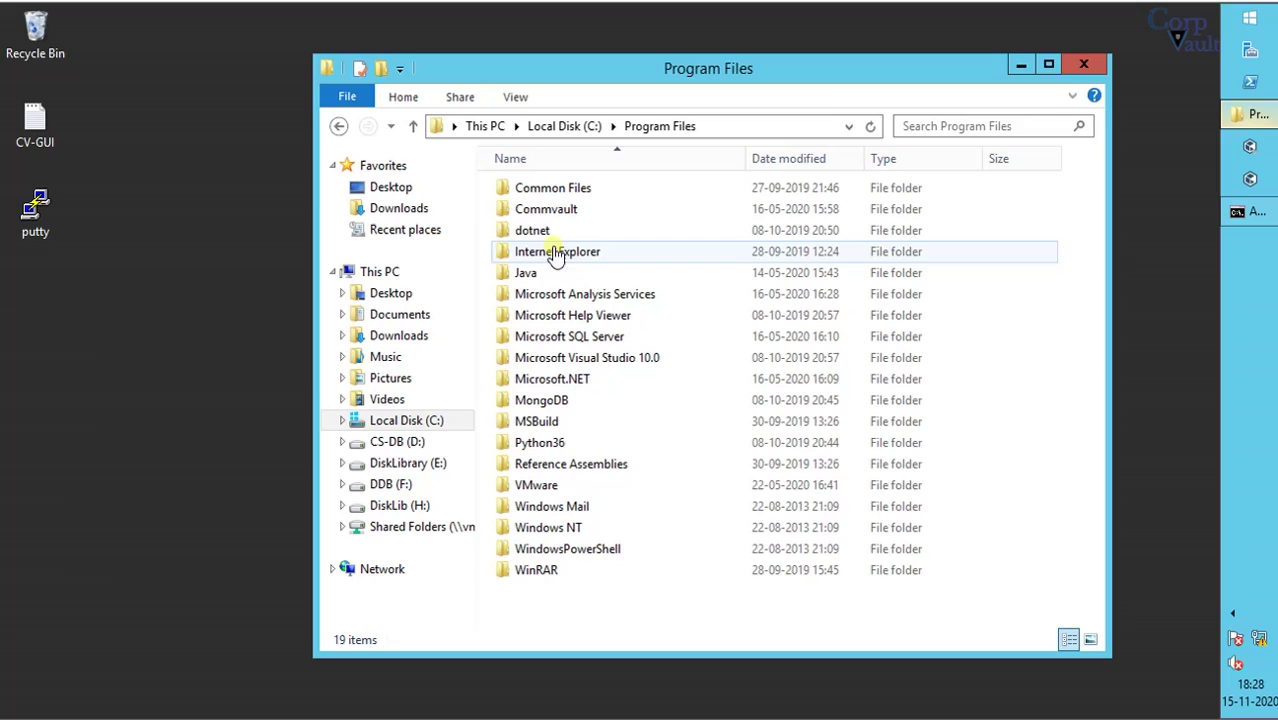
double_click(530, 209)
double_click(535, 190)
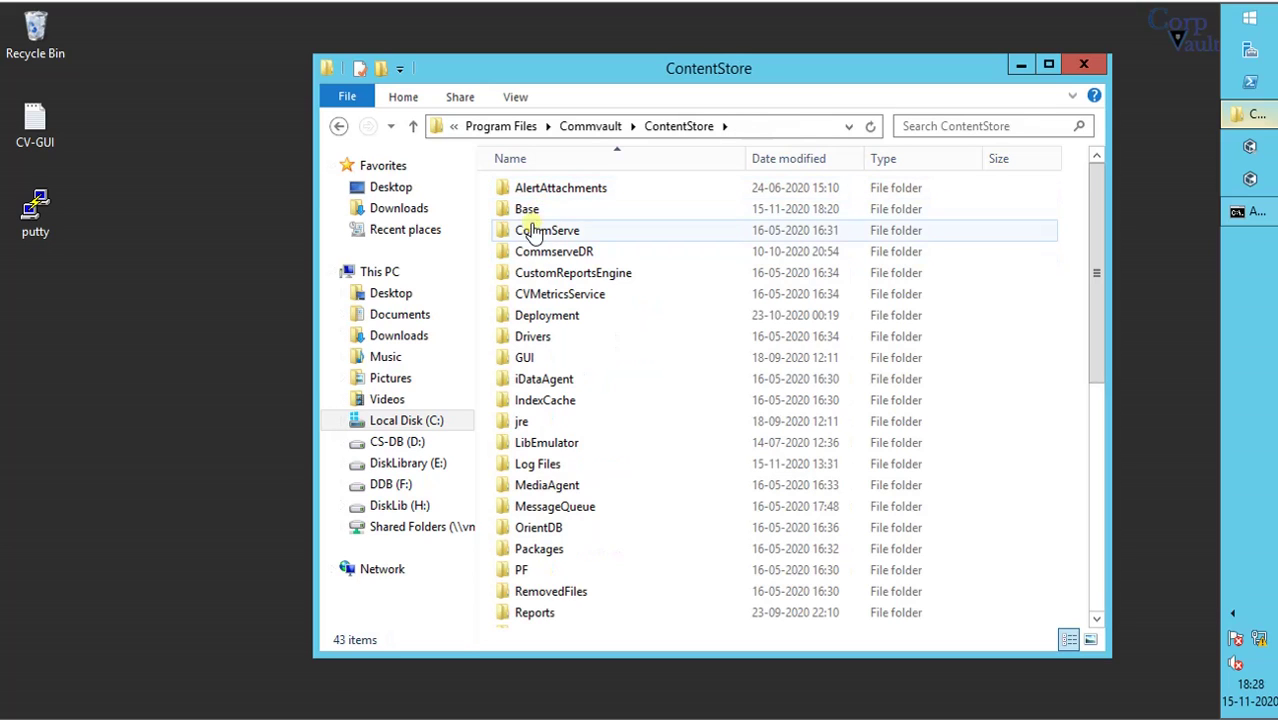
double_click(527, 211)
click(528, 214)
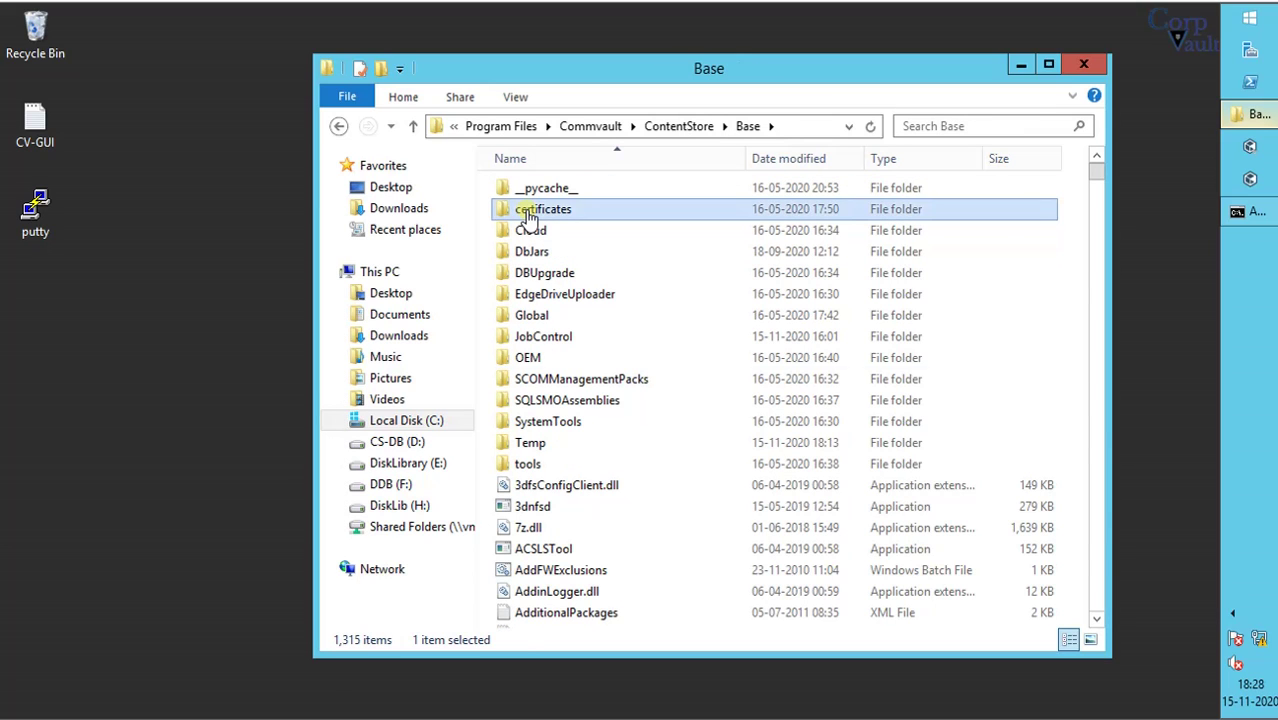
text(sidb)
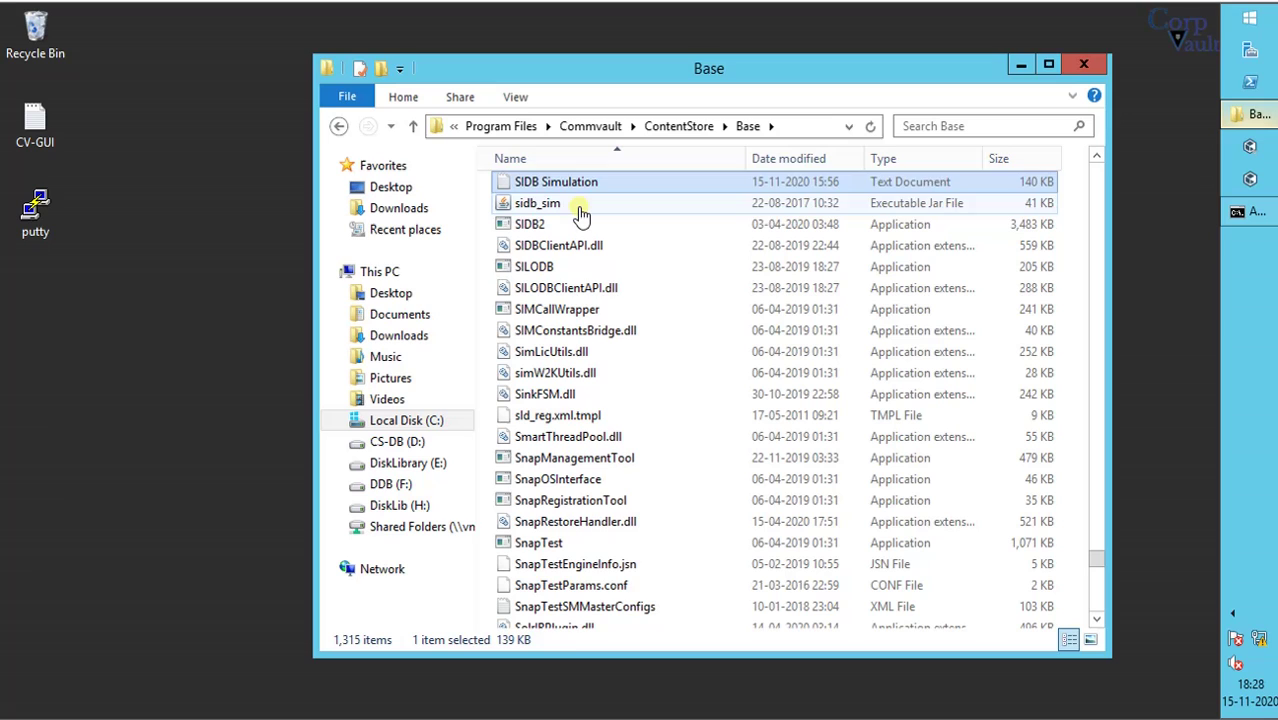
click(581, 207)
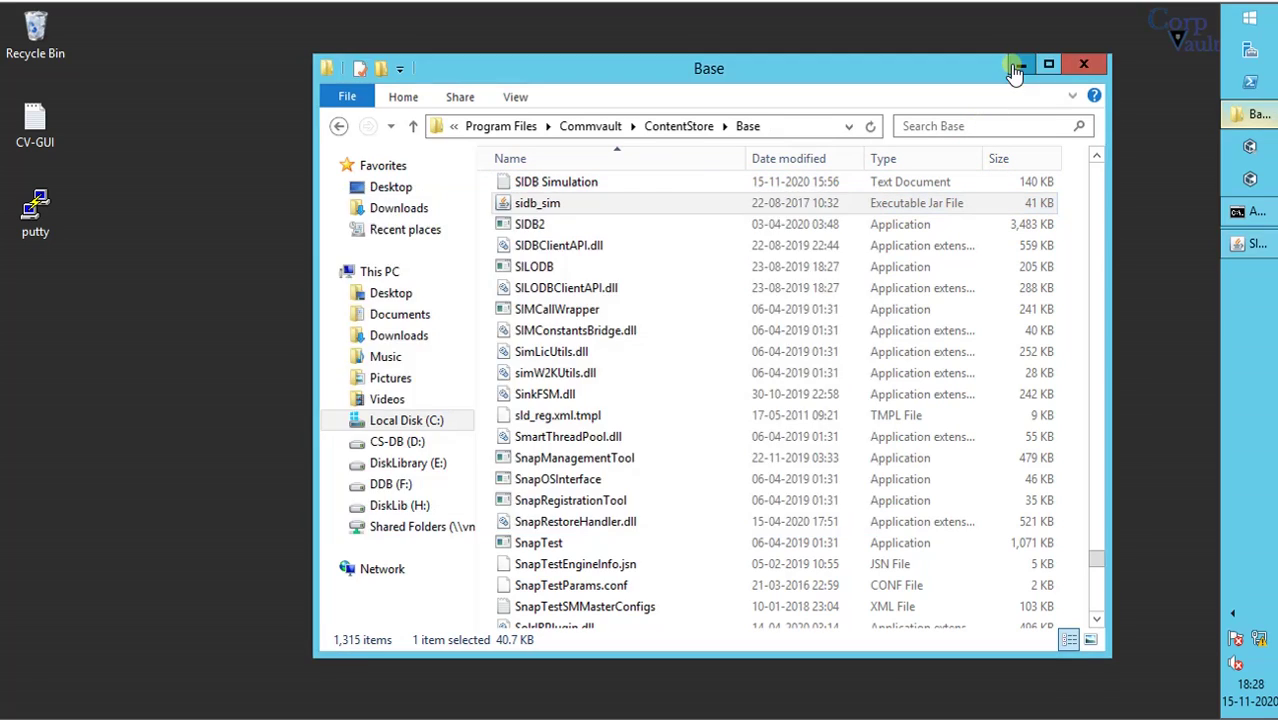
Select F:\DDBTest as the directory for the max-data simulation
click(1015, 70)
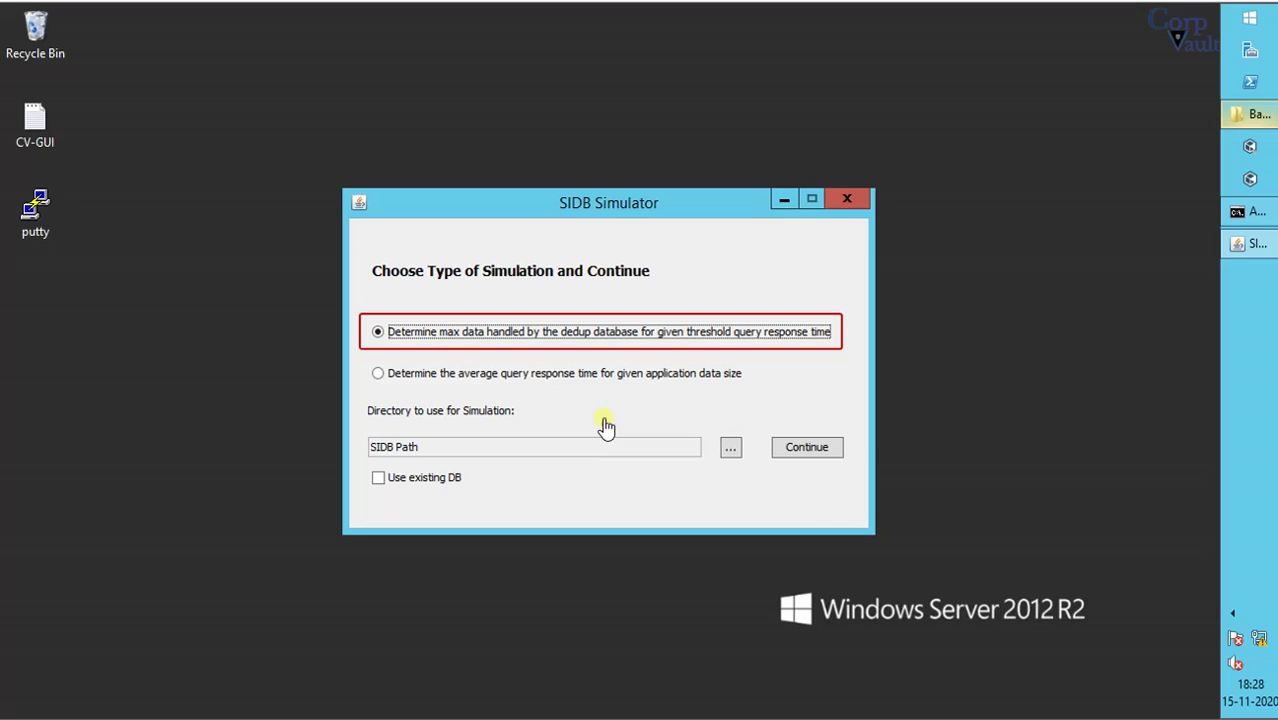
click(731, 450)
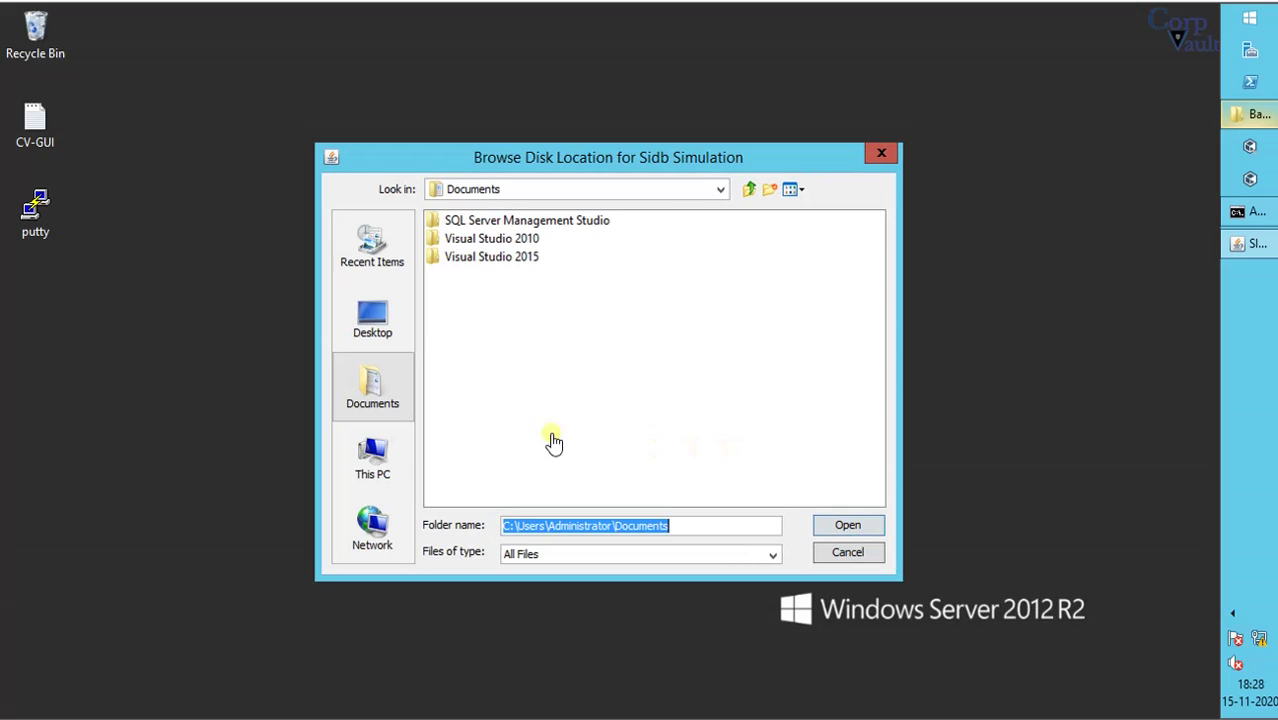
click(372, 460)
double_click(480, 386)
click(466, 220)
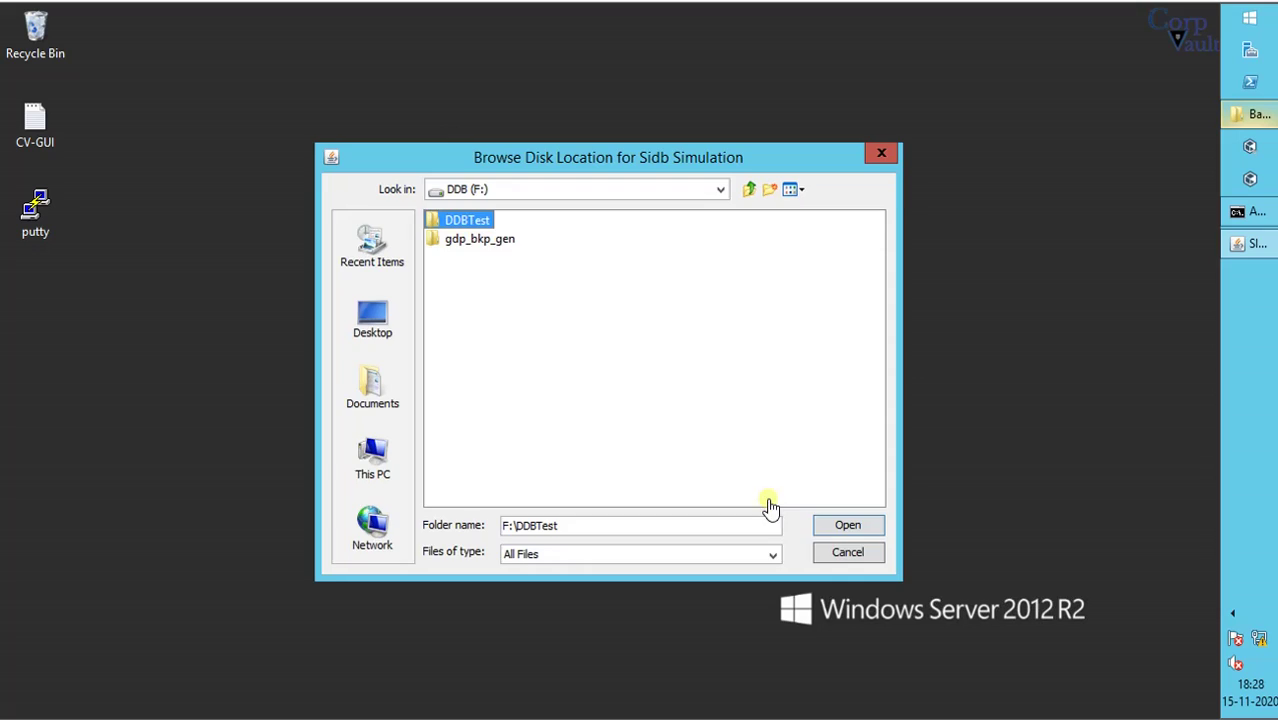
click(845, 527)
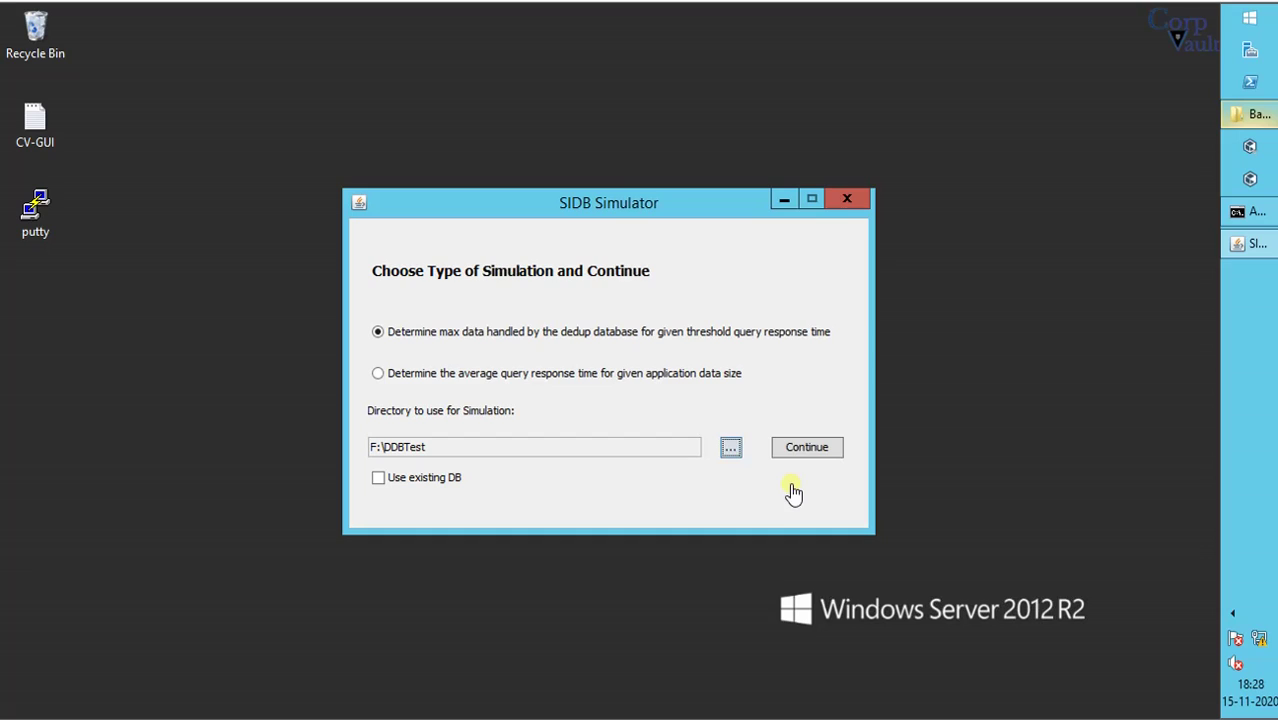
Set time limit 100 microseconds, 1000 sampling iterations, and cleanup of db files after simulation
click(807, 456)
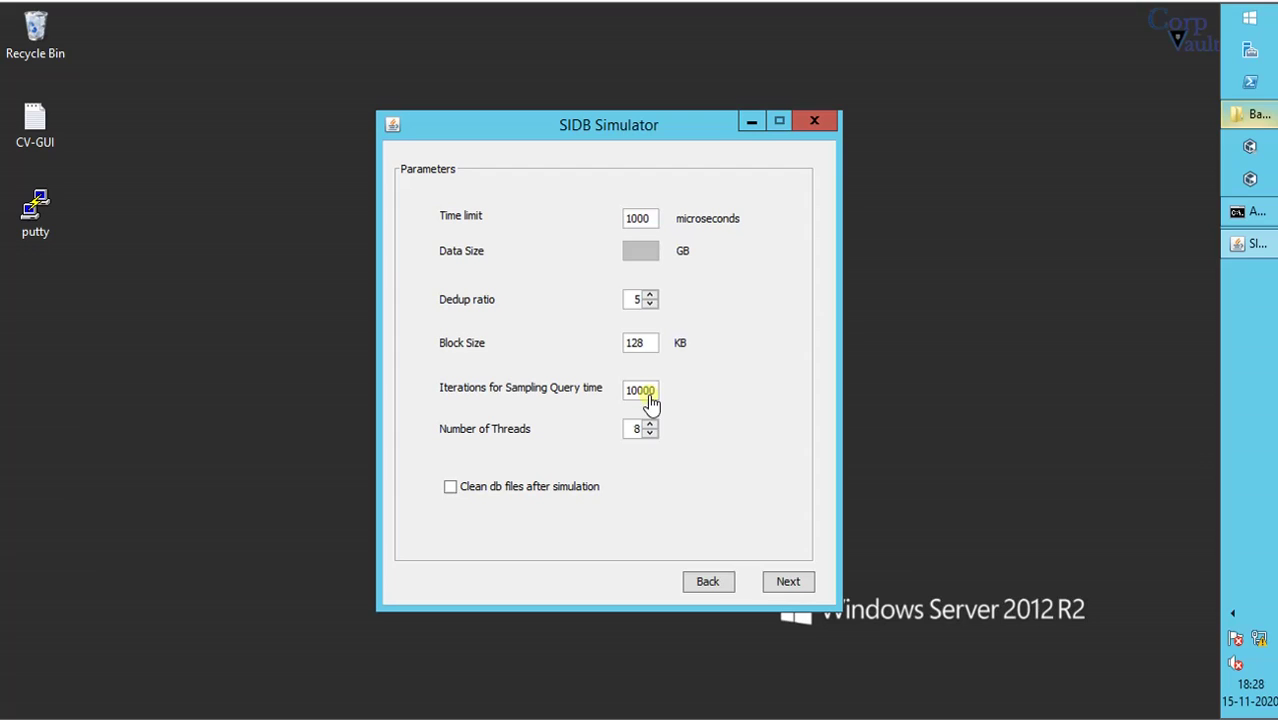
key(BackSpace)
click(648, 393)
key(BackSpace)
click(566, 489)
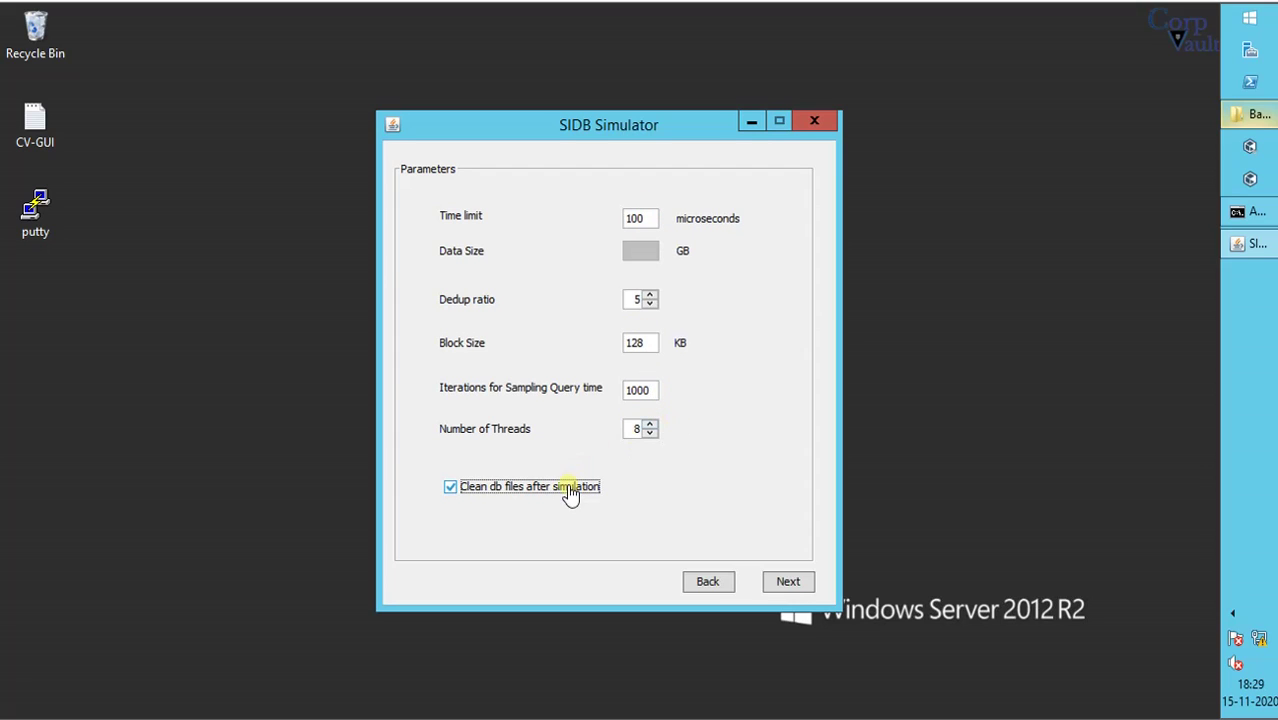
Run the 100 microsecond simulation to 100%, review the Result and statistics, then close the simulator
click(789, 584)
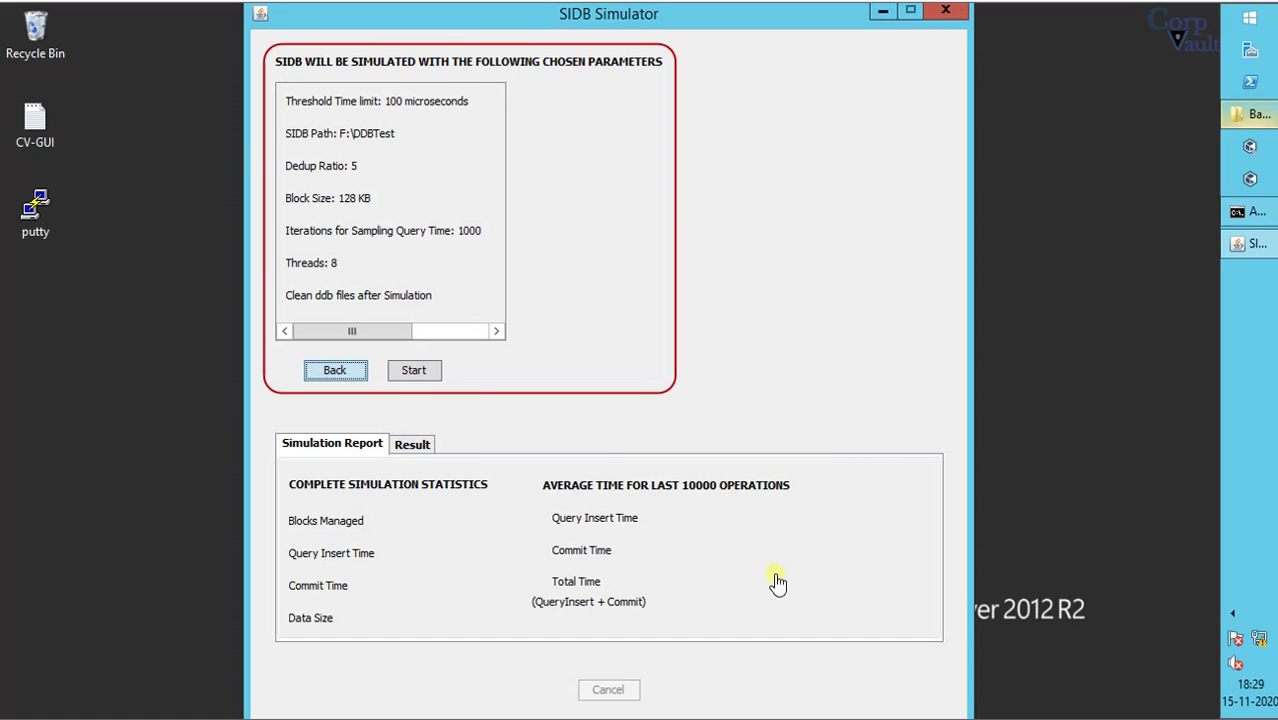
click(437, 378)
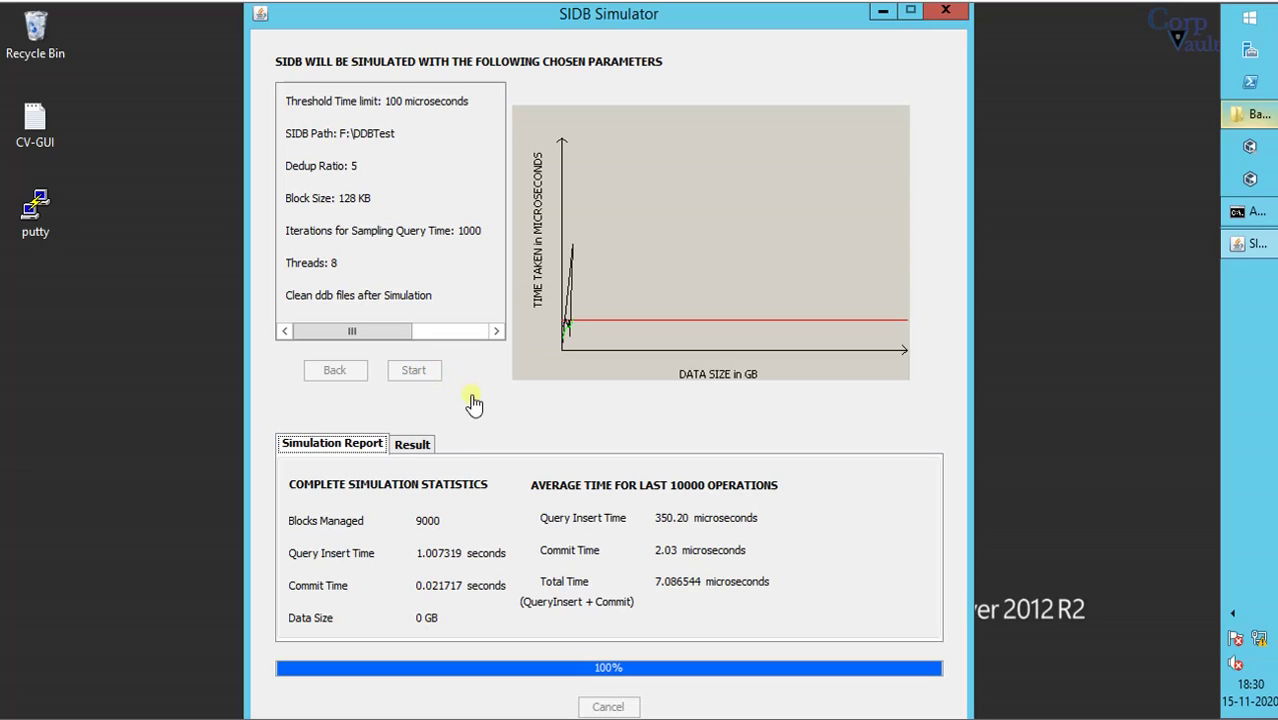
click(415, 445)
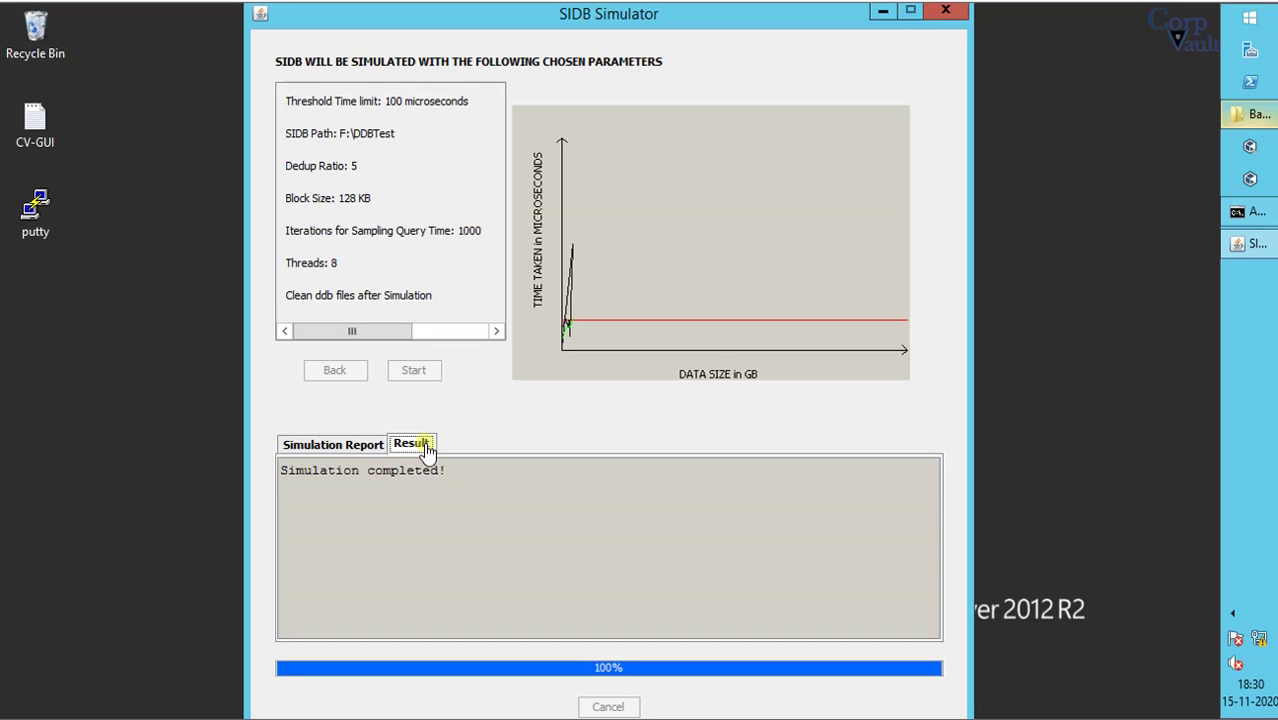
click(322, 450)
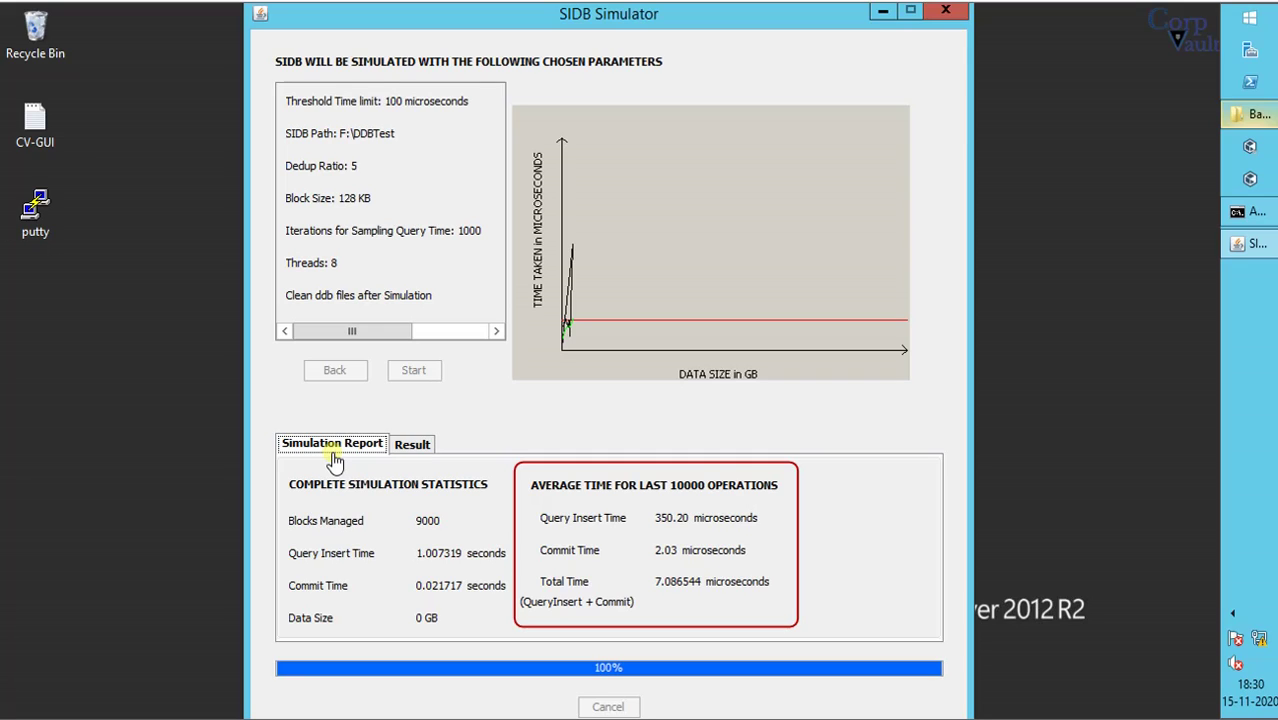
click(946, 12)
Confirm exiting the simulator and relaunch sidb_sim from the Base folder
click(553, 401)
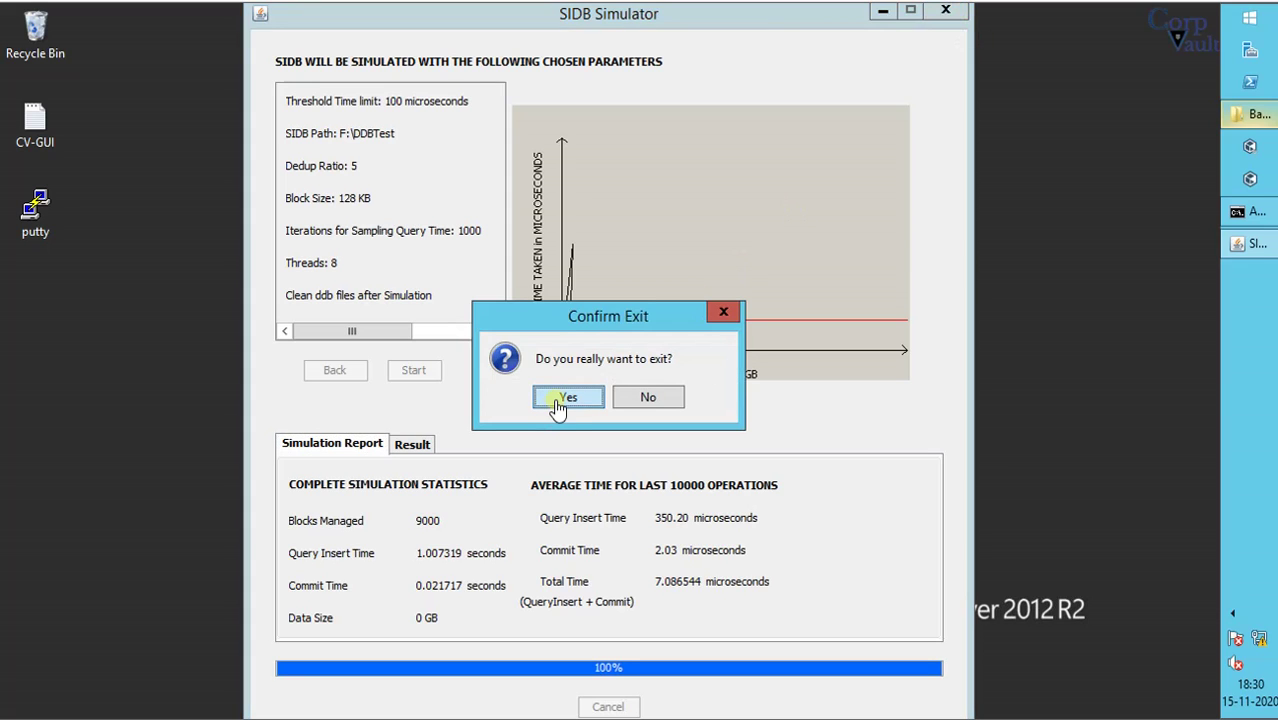
click(1240, 114)
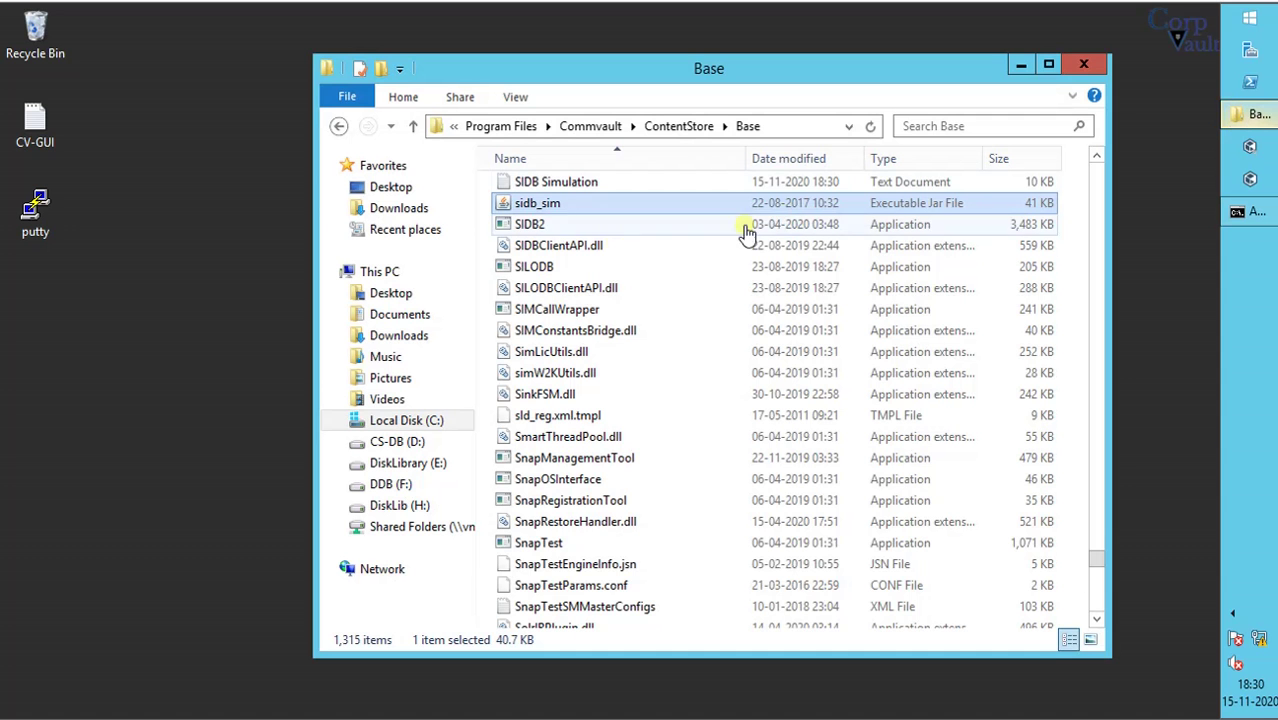
double_click(581, 216)
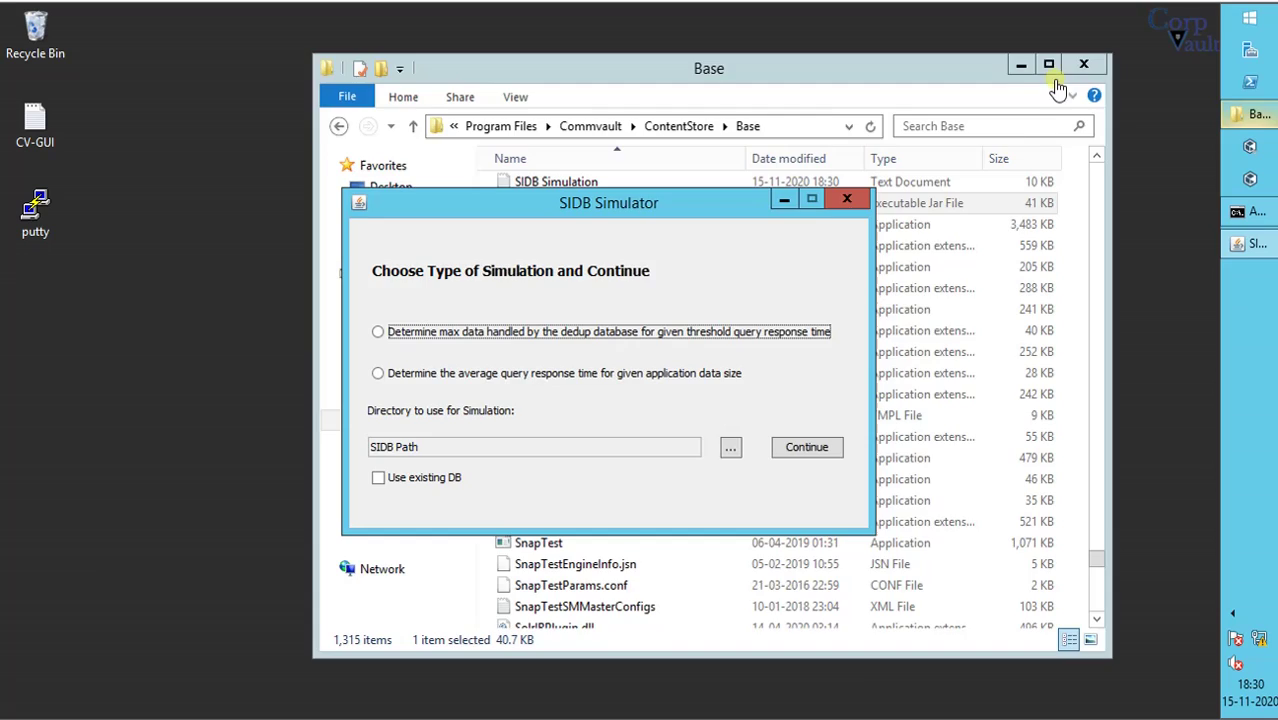
click(1020, 65)
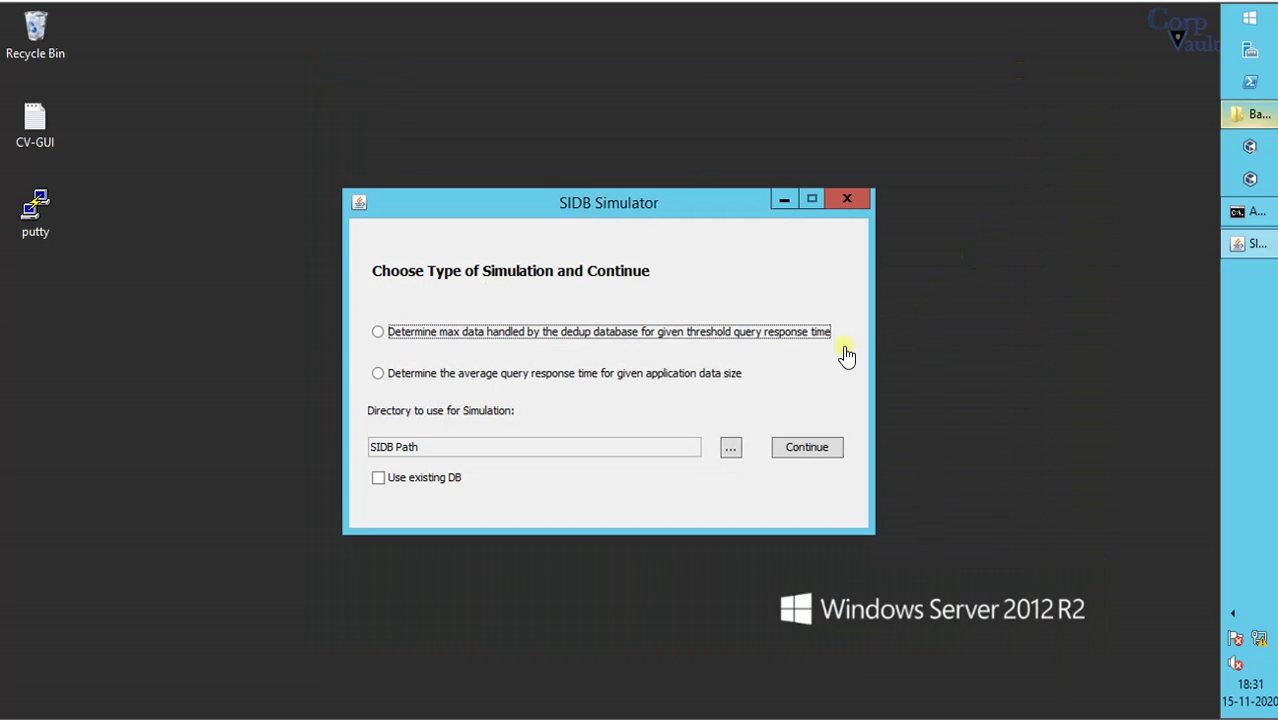
Choose the average query response time simulation with F:\DDBTest as its directory
click(720, 376)
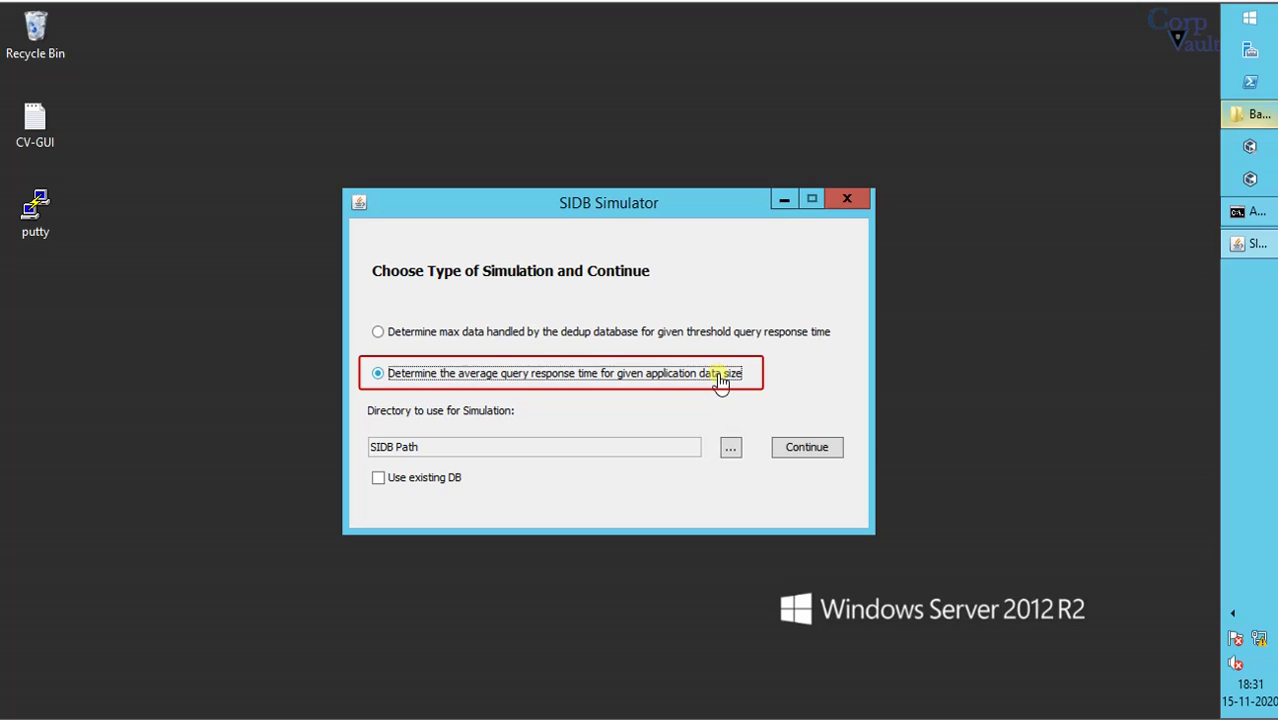
click(729, 448)
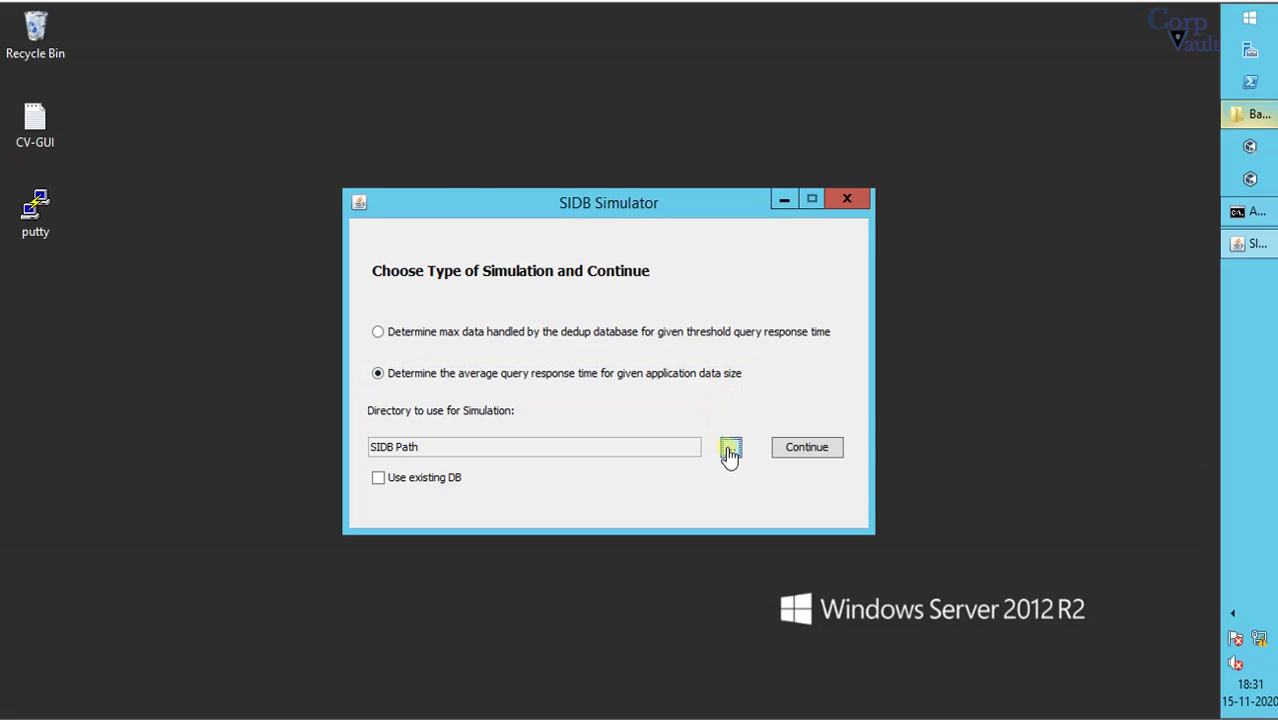
click(372, 458)
double_click(479, 383)
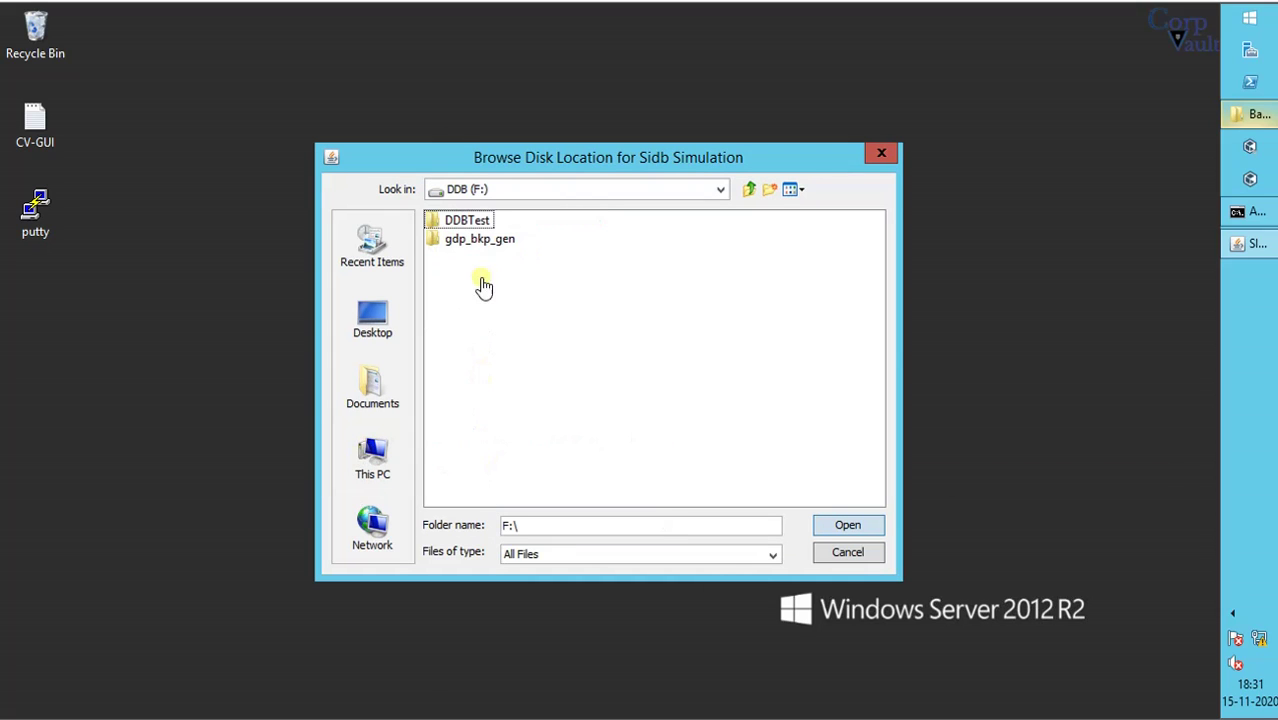
click(483, 222)
click(847, 525)
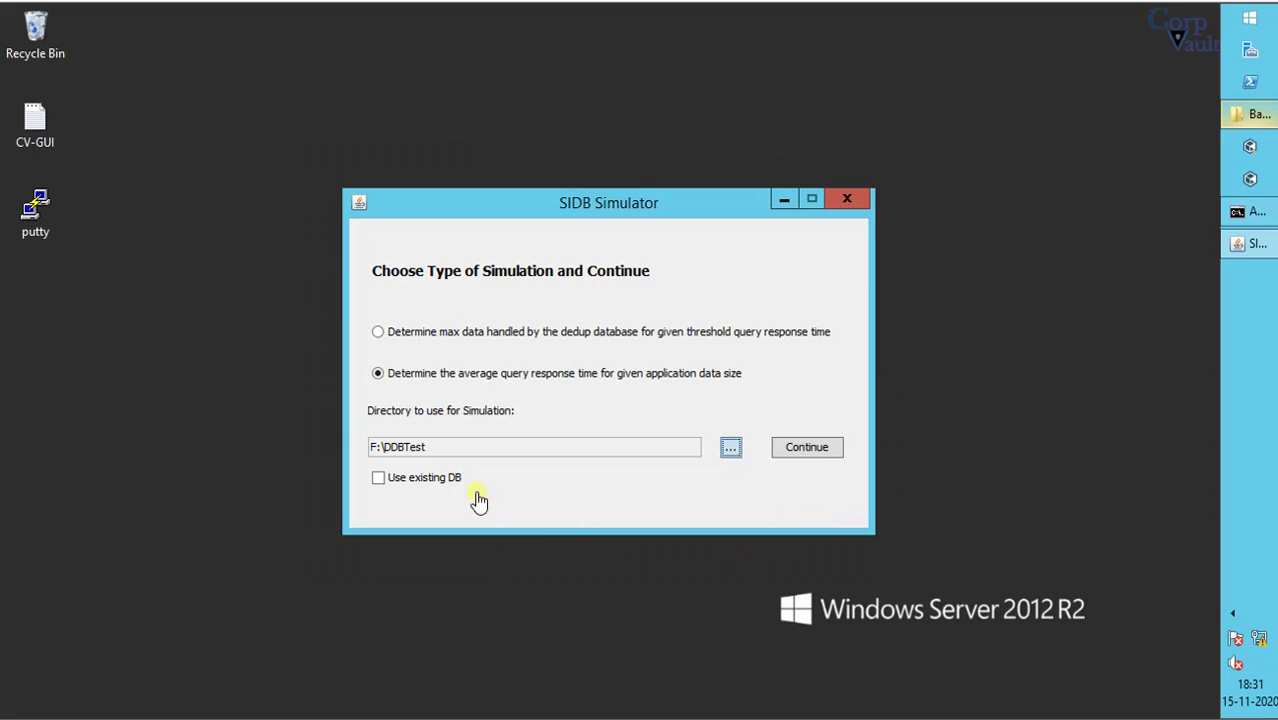
Set 1000 sampling iterations with db-file cleanup and reach the 100 GB parameters summary
click(807, 451)
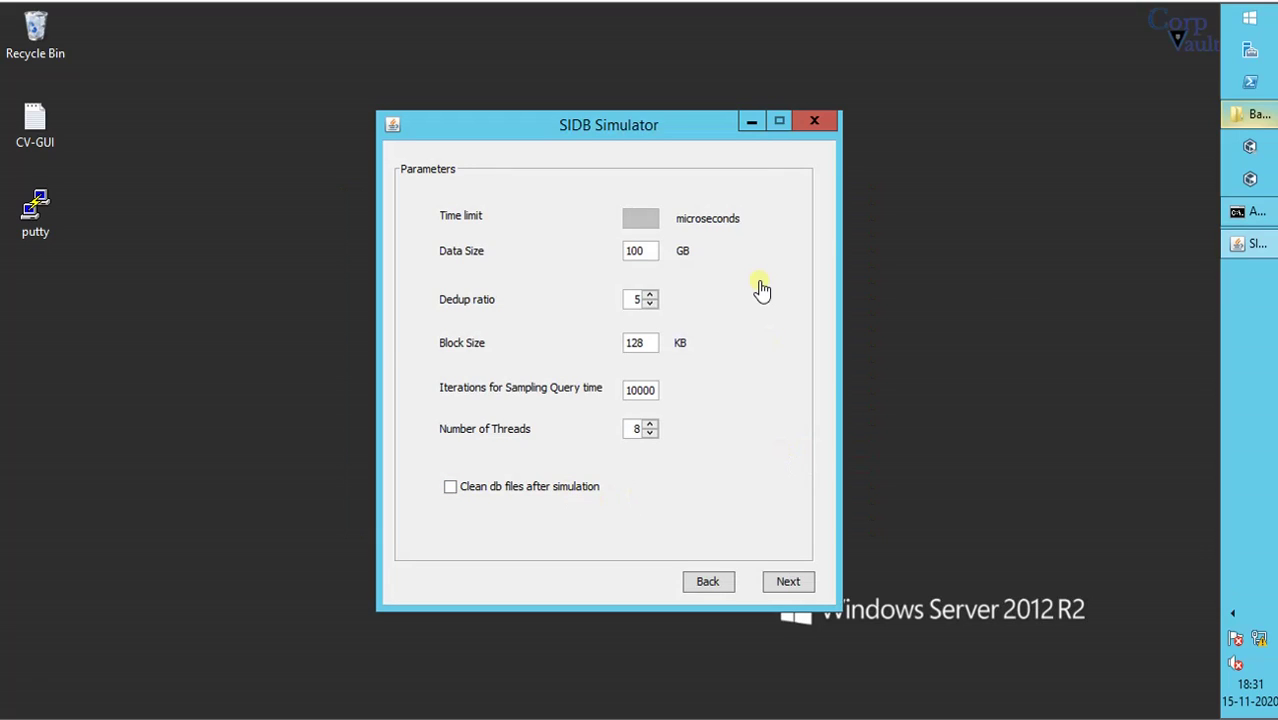
click(655, 393)
key(BackSpace)
click(524, 489)
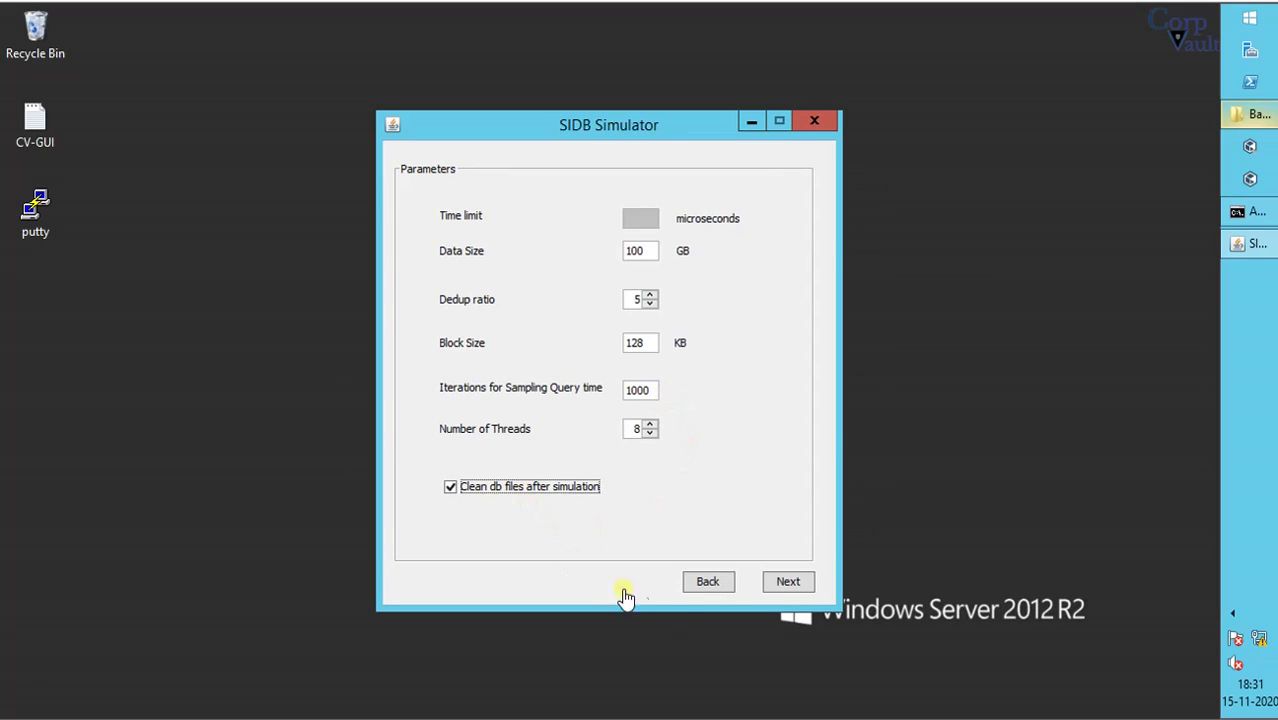
click(808, 584)
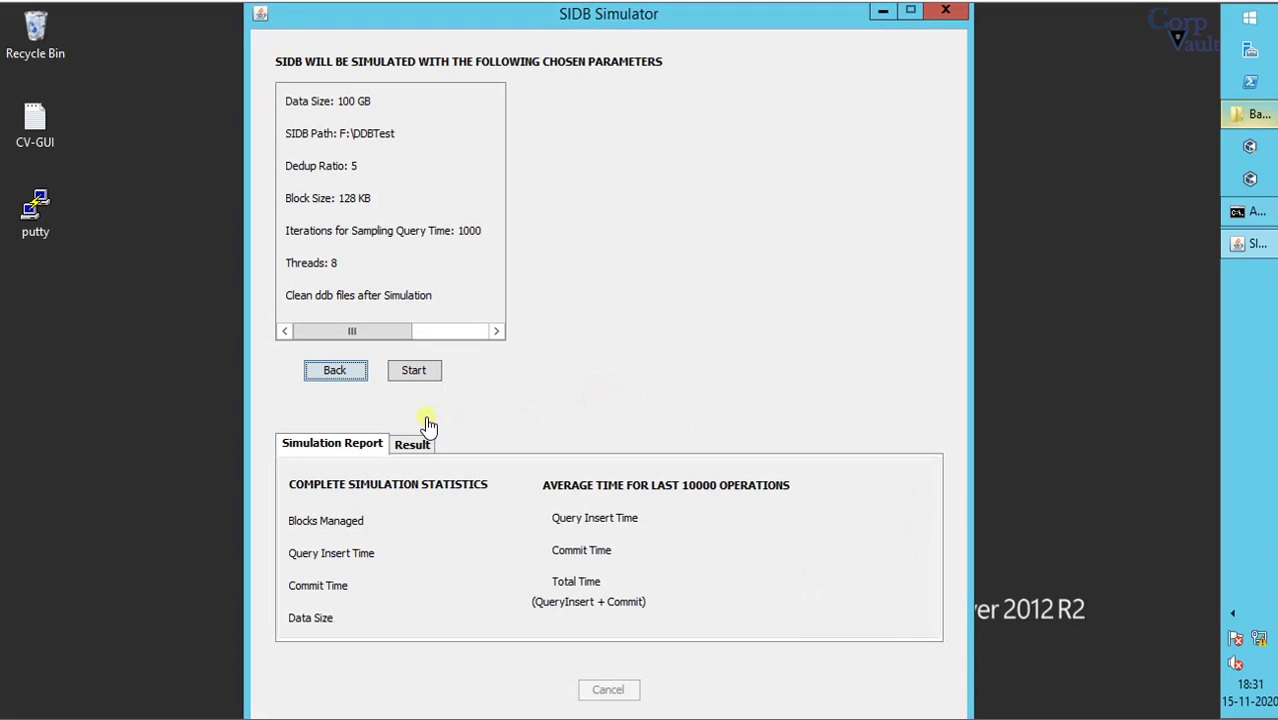
Start the 100 GB simulation, then check the Result message and Simulation Report statistics
click(436, 376)
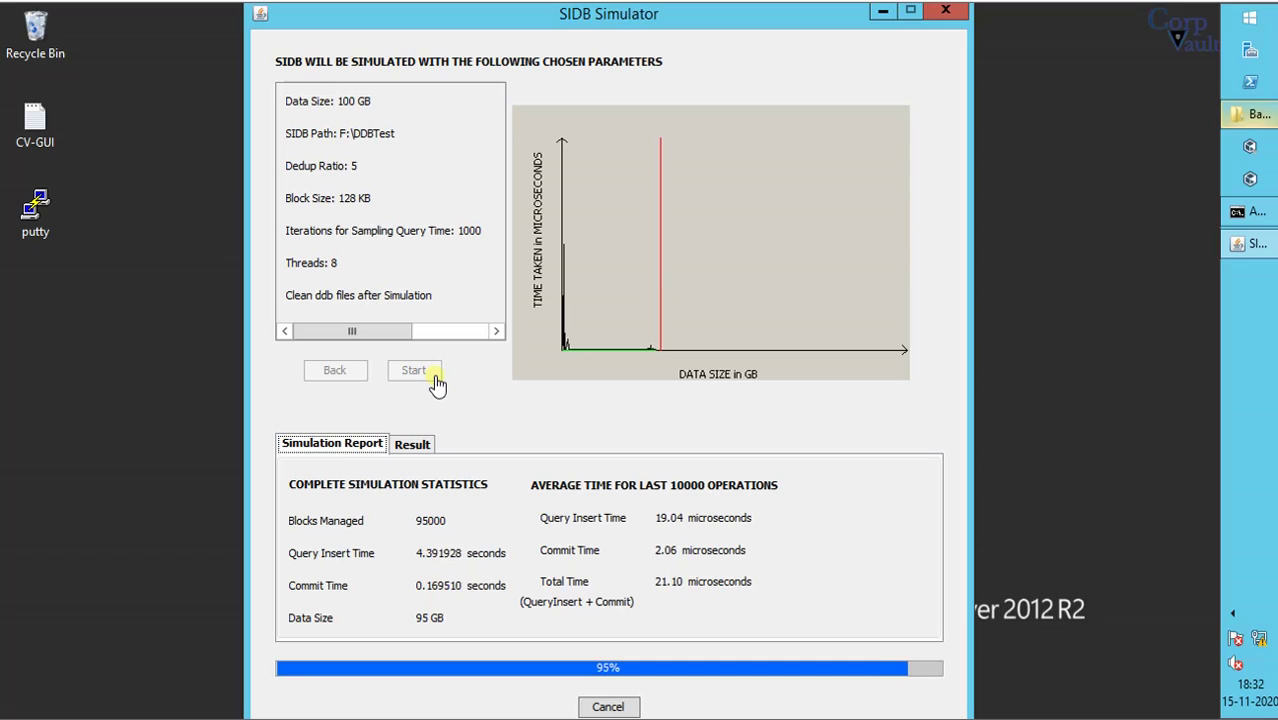
click(424, 445)
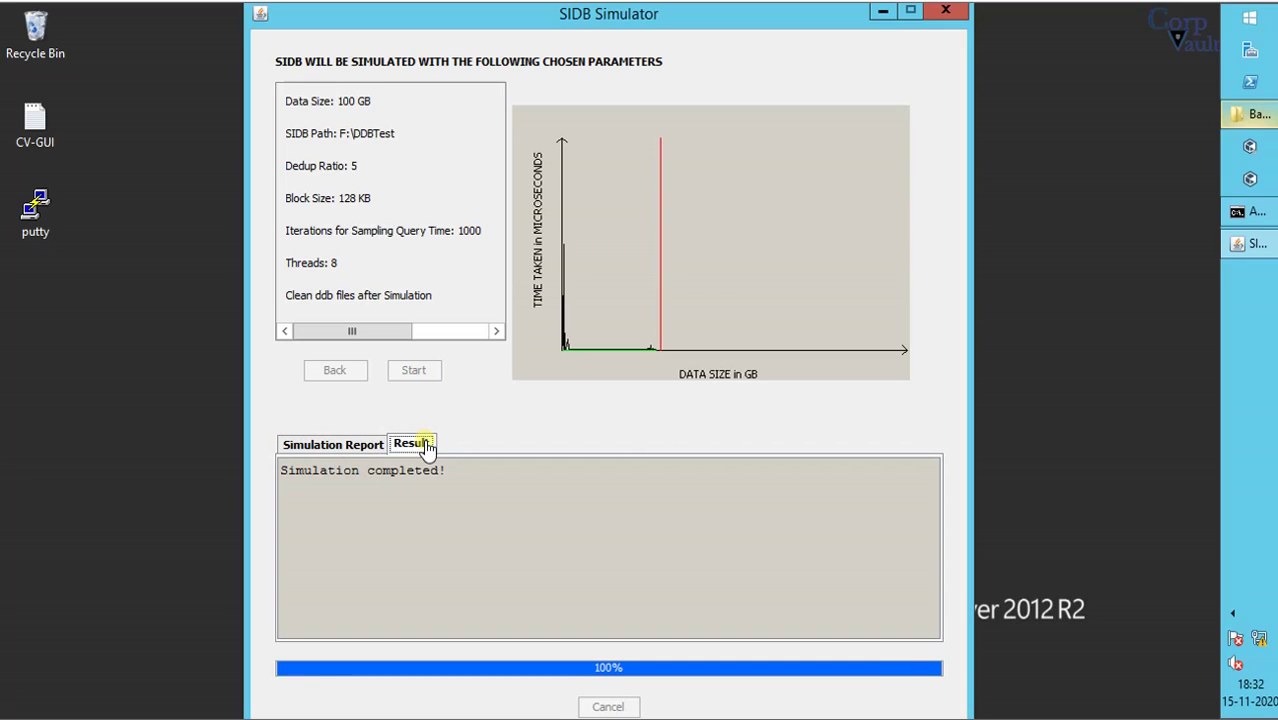
click(350, 447)
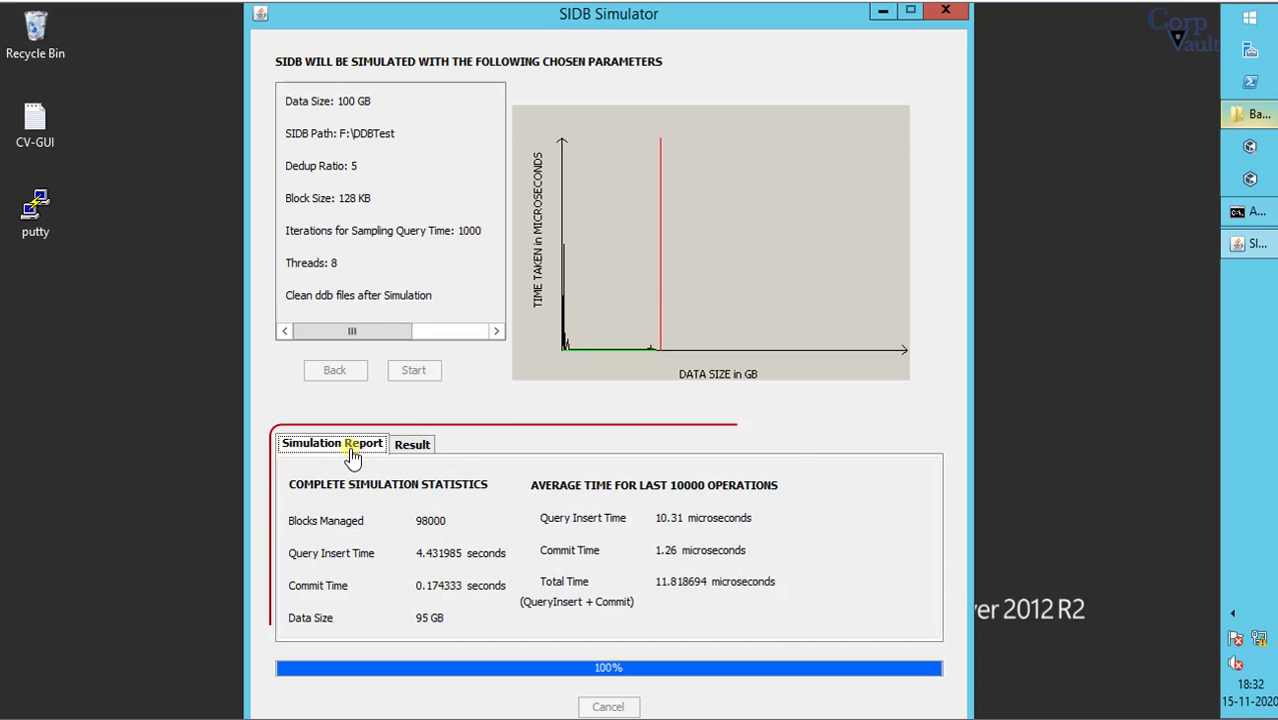